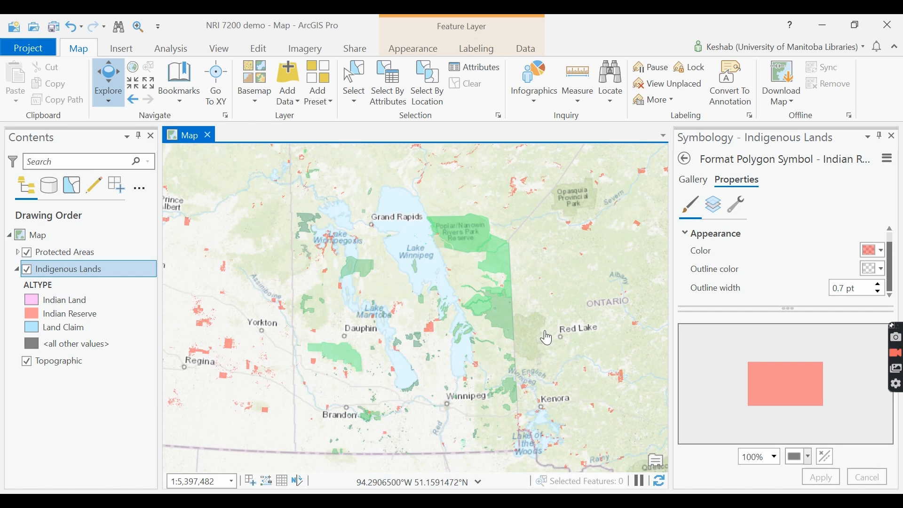
- Examine the Brokenhead Reserve and the protected areas beside it, just south-east of Lake Winnipeg
scroll(555, 336, down, 2)
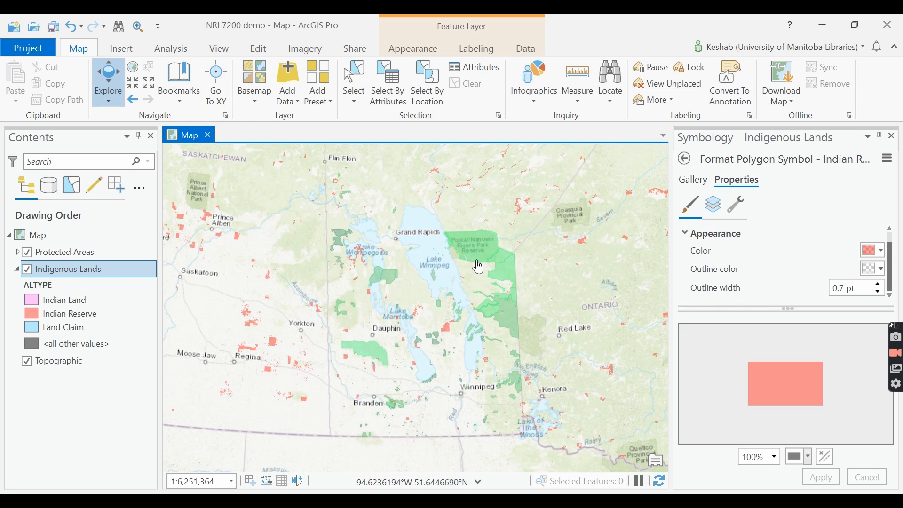
drag(463, 258, 432, 282)
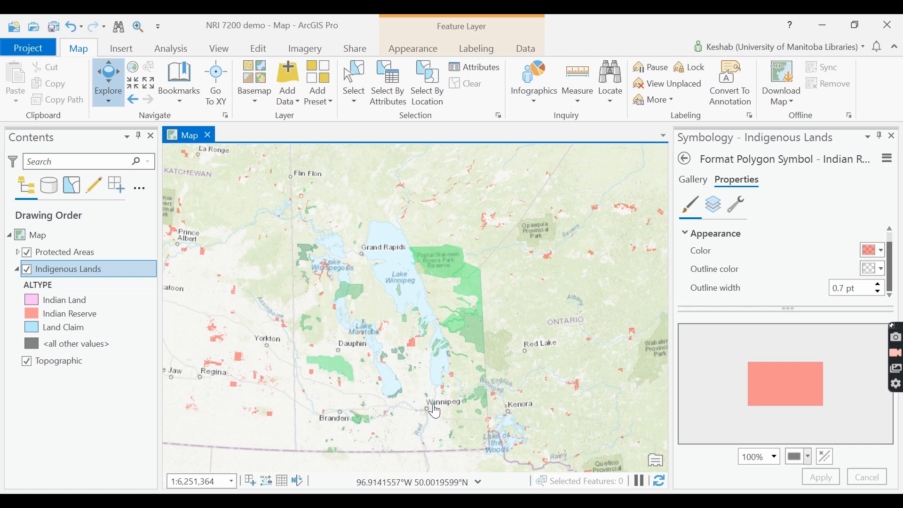
scroll(436, 412, up, 1)
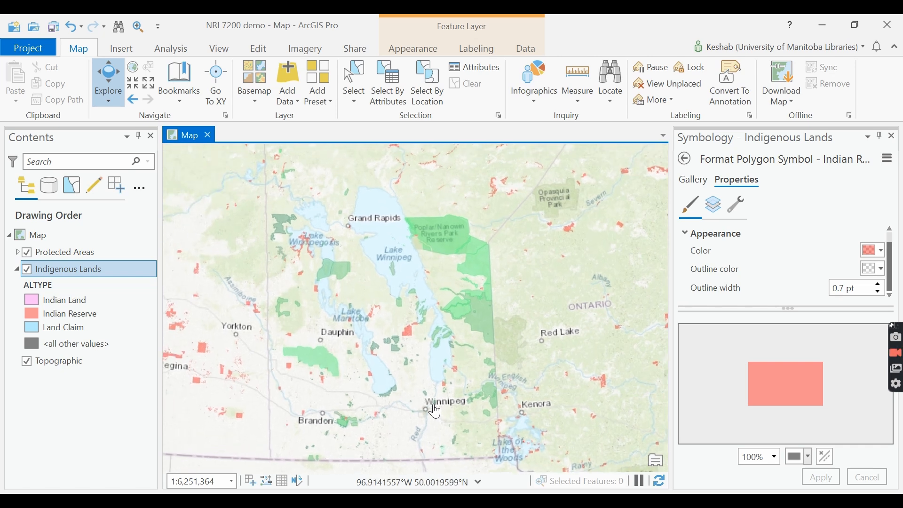
scroll(435, 412, up, 3)
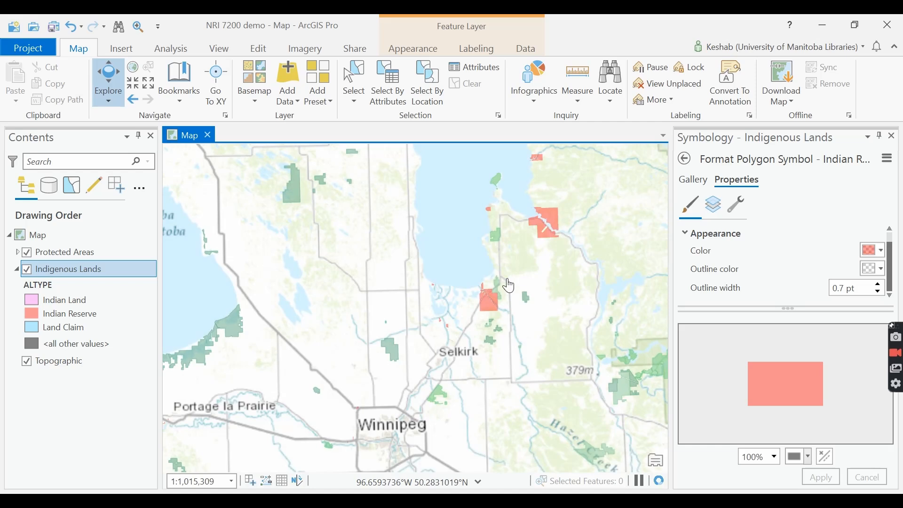
scroll(510, 283, up, 2)
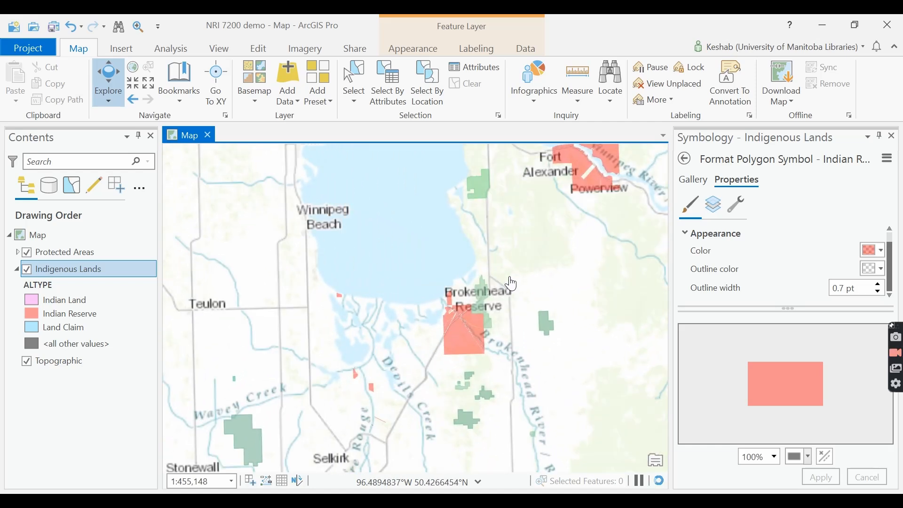
scroll(520, 301, up, 2)
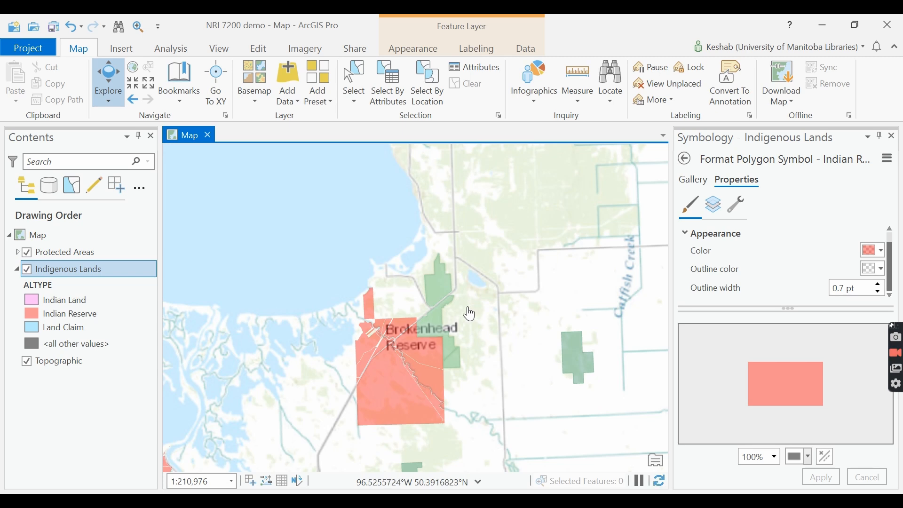
drag(478, 295, 490, 242)
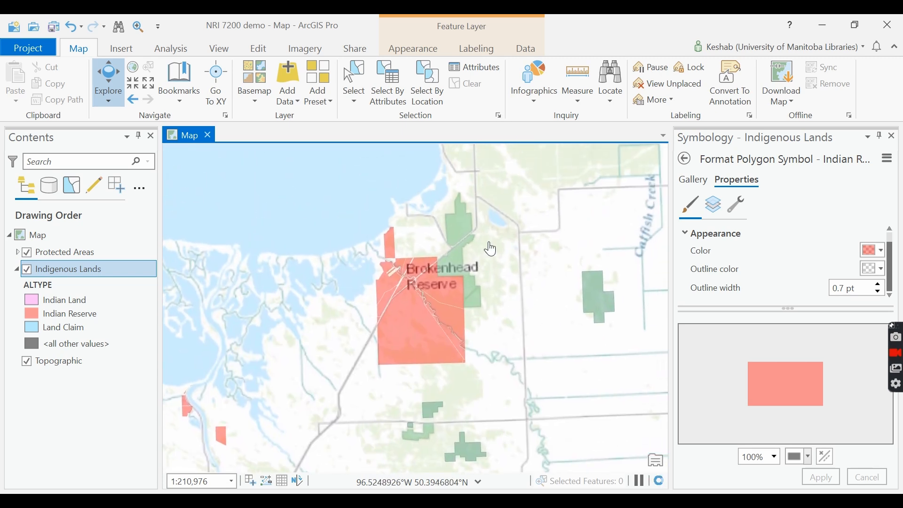
- Examine how the Indigenous lands and protected areas are distributed across the whole of Manitoba
scroll(490, 243, down, 2)
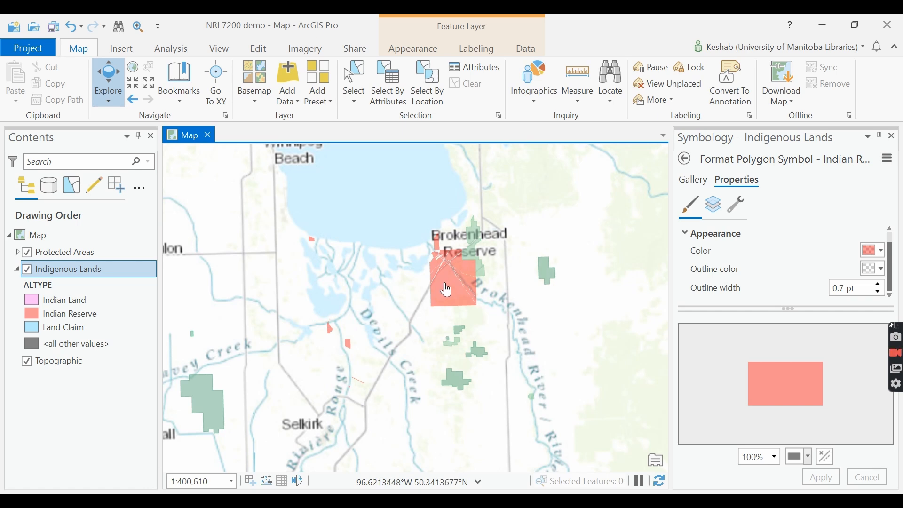
scroll(446, 290, down, 3)
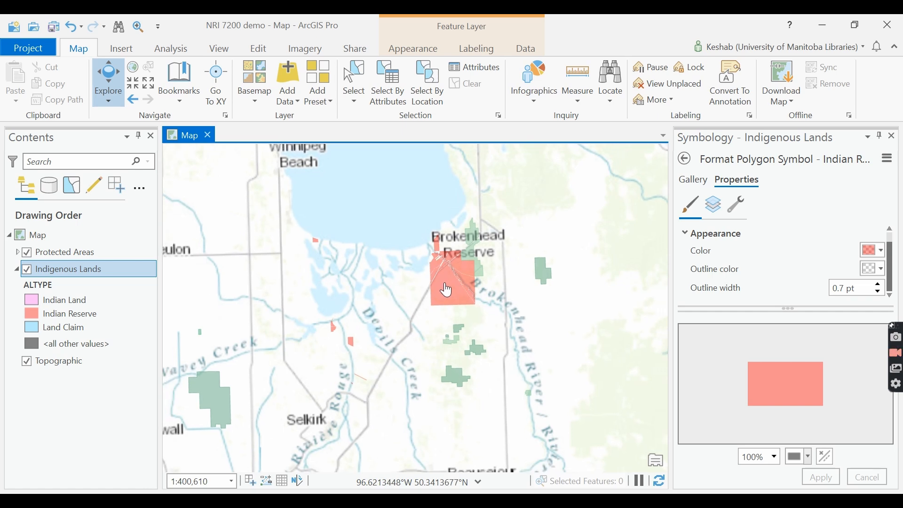
scroll(447, 290, down, 3)
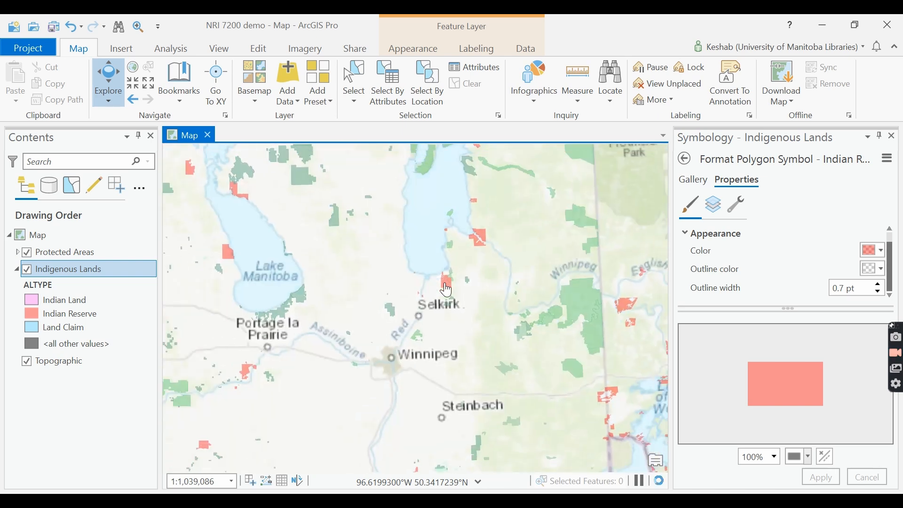
scroll(447, 290, down, 1)
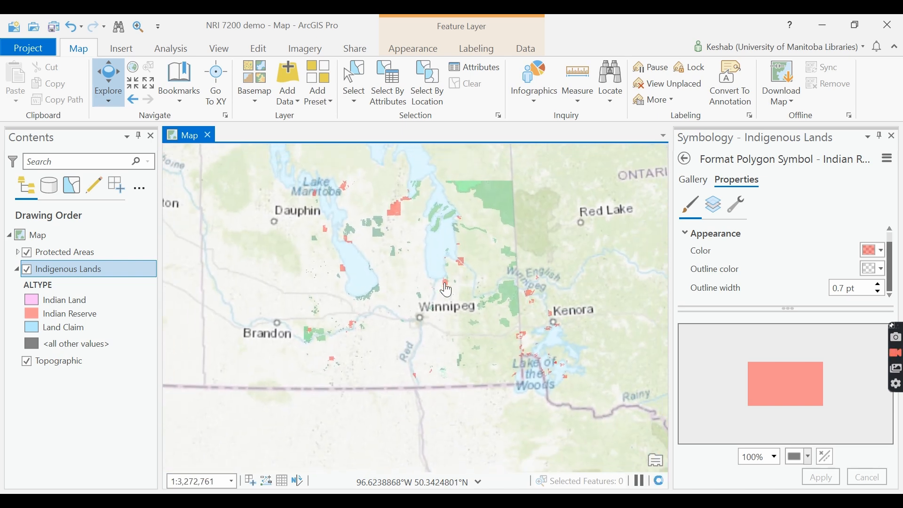
drag(447, 290, 468, 334)
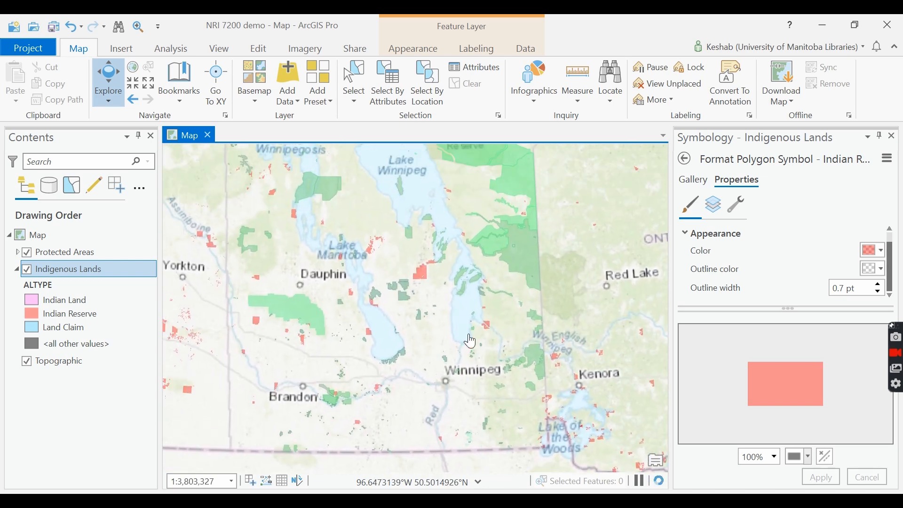
scroll(469, 334, down, 2)
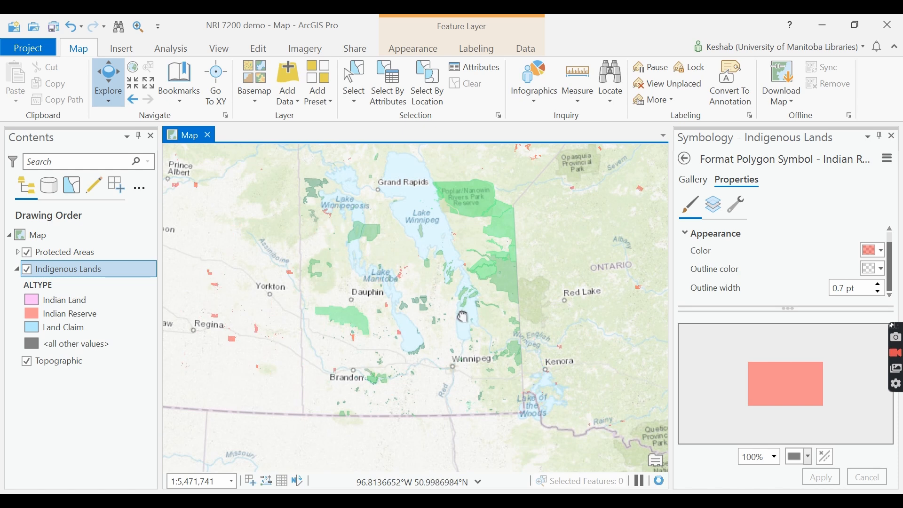
drag(463, 318, 466, 367)
scroll(466, 368, down, 2)
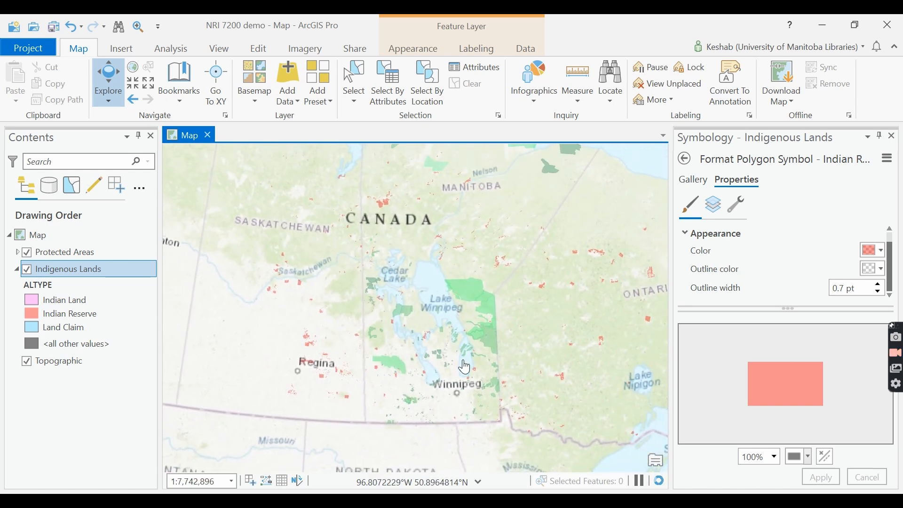
drag(474, 282, 458, 326)
scroll(457, 326, down, 1)
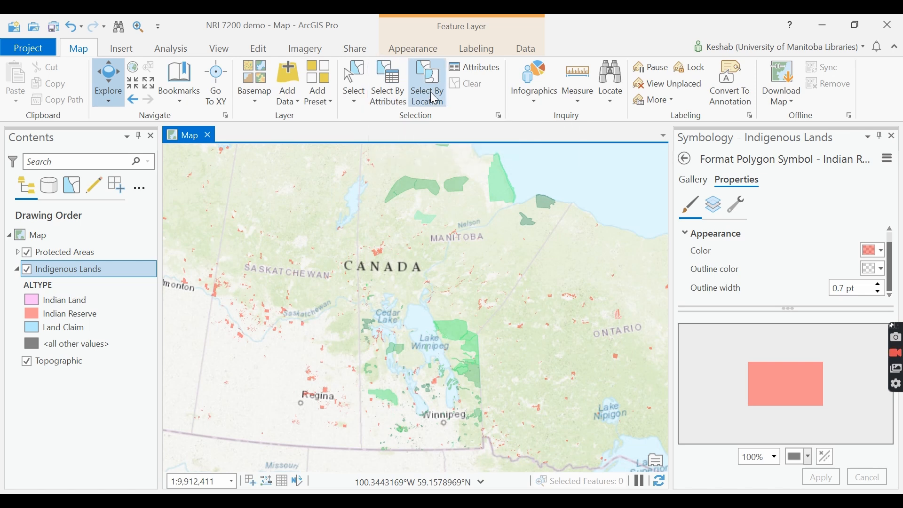
click(358, 105)
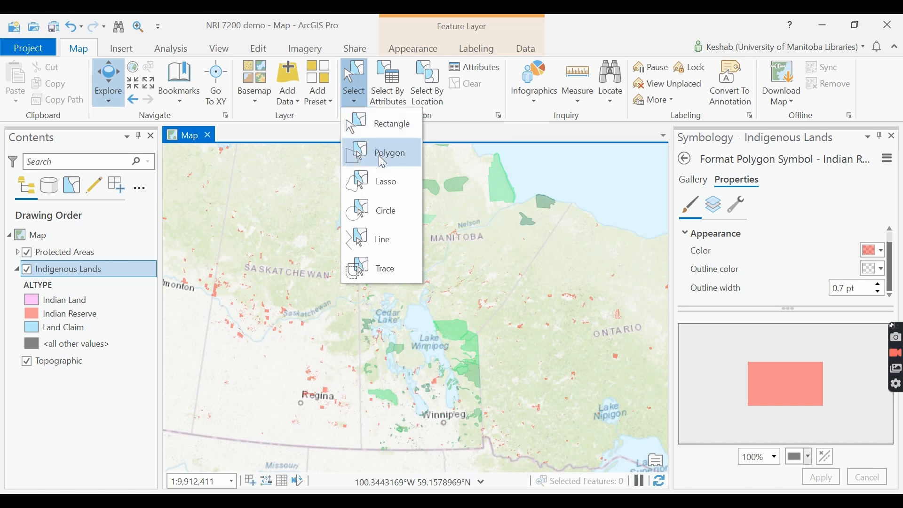
click(318, 137)
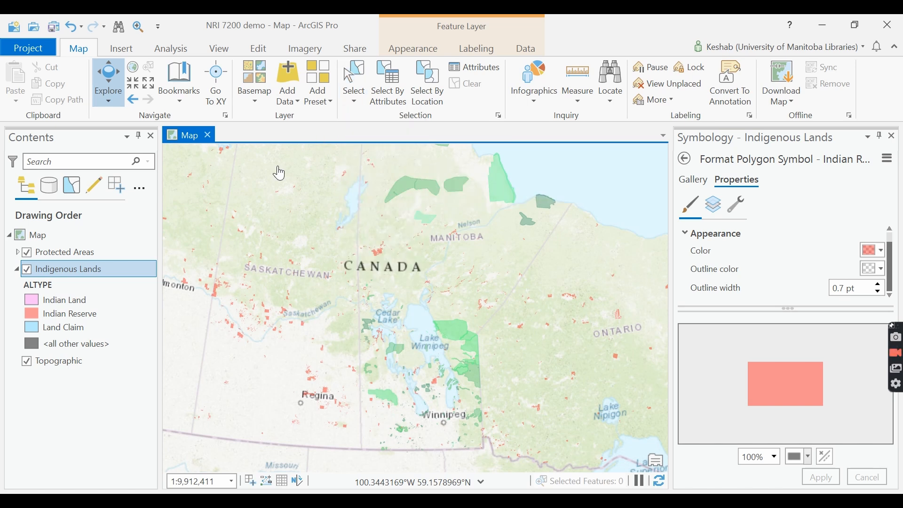
click(87, 426)
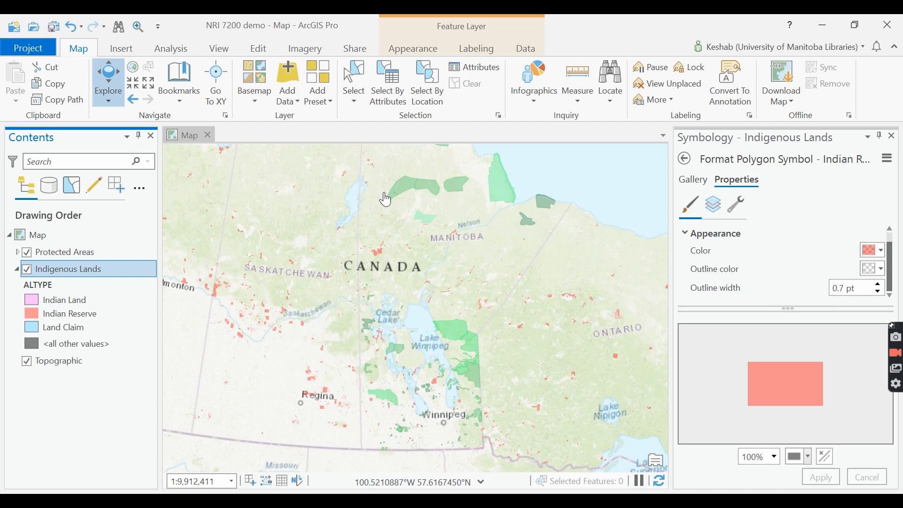
- Try selecting the features of both visible layers with a polygon drawn around Manitoba, and clear the selection
mouse_move(385, 200)
mouse_down()
mouse_move(383, 193)
mouse_move(383, 217)
mouse_up()
scroll(385, 223, down, 1)
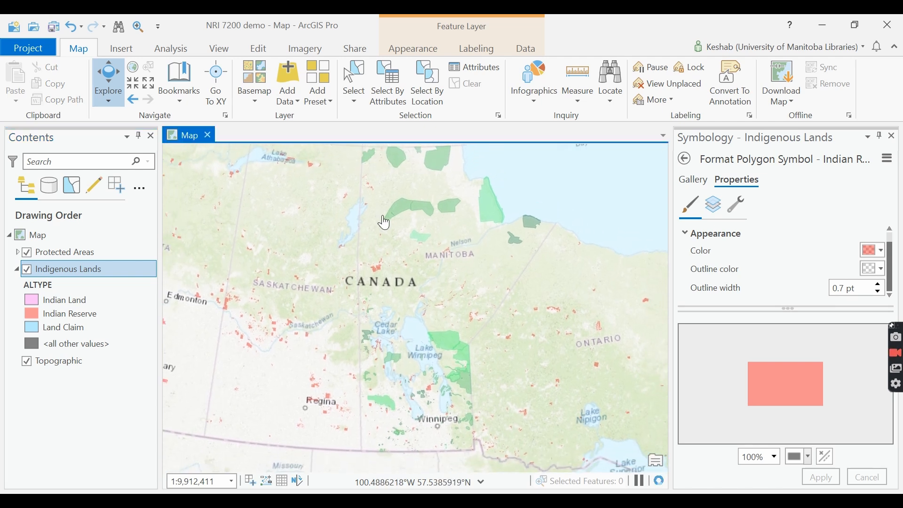
drag(385, 222, 386, 232)
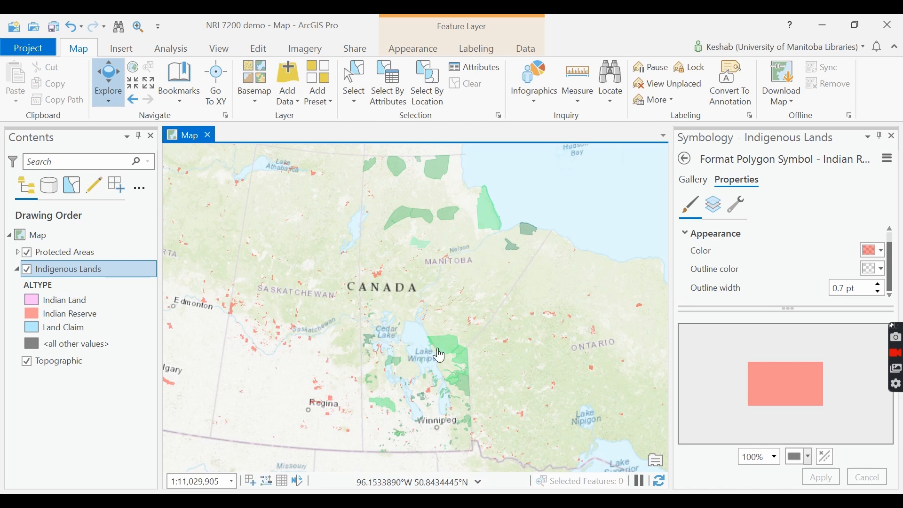
click(354, 101)
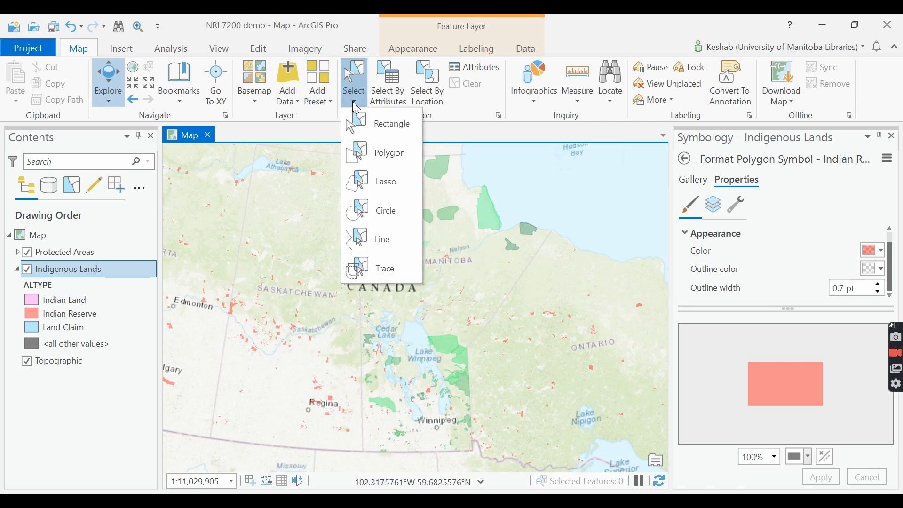
click(376, 152)
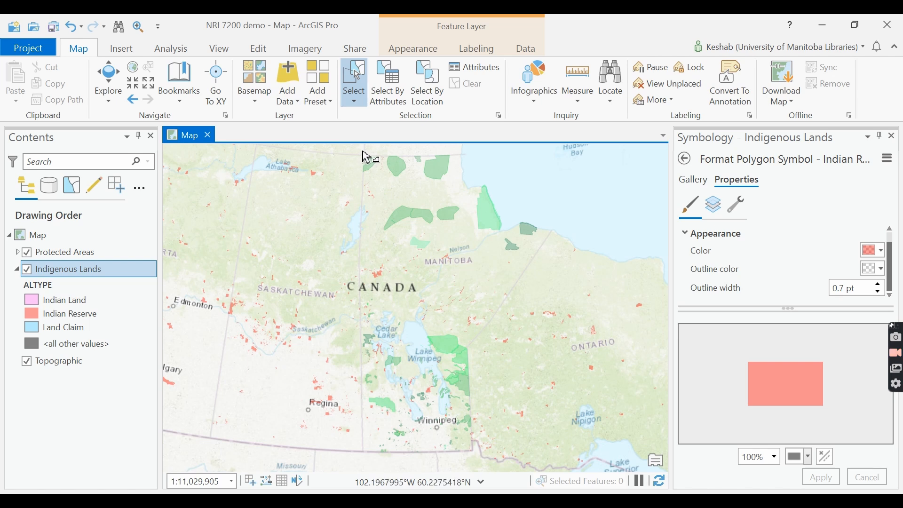
click(363, 149)
click(477, 149)
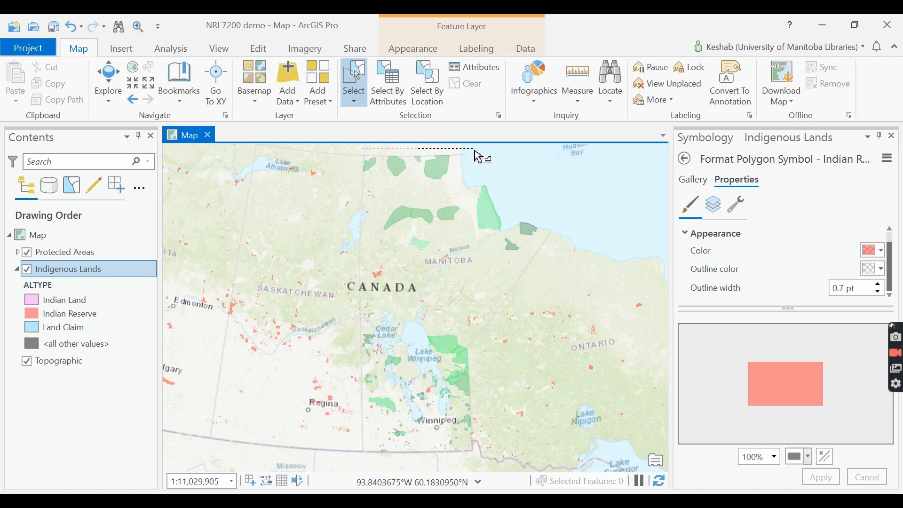
click(560, 230)
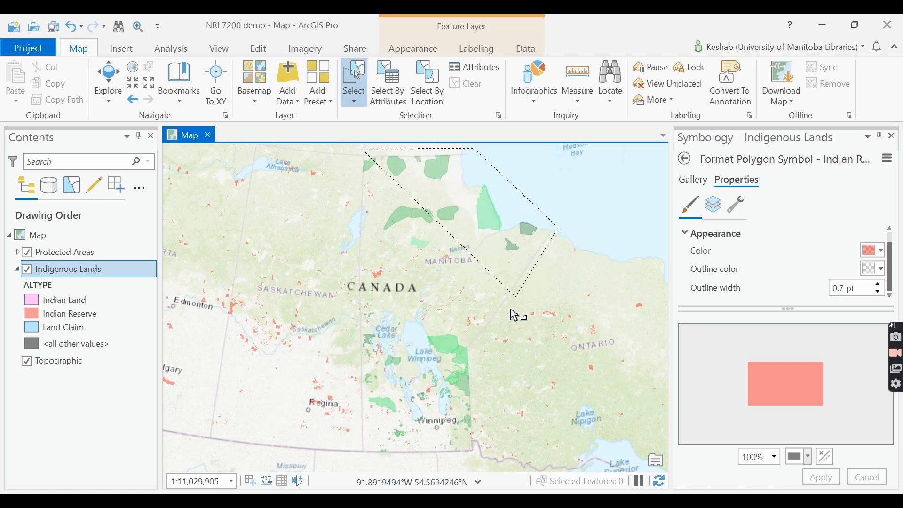
click(474, 354)
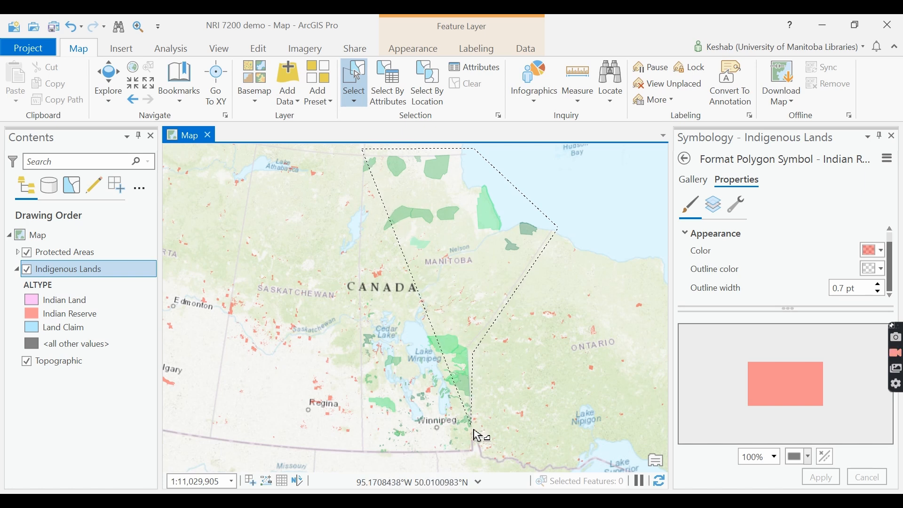
click(479, 463)
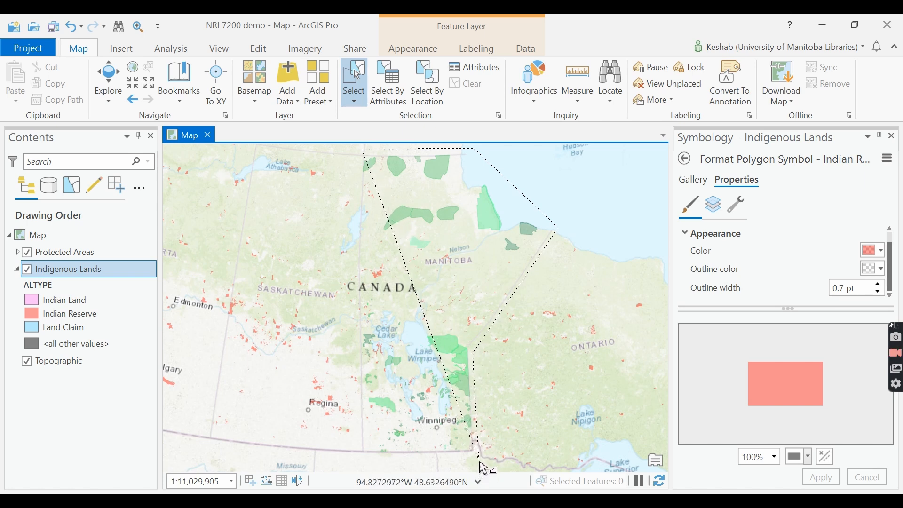
click(362, 460)
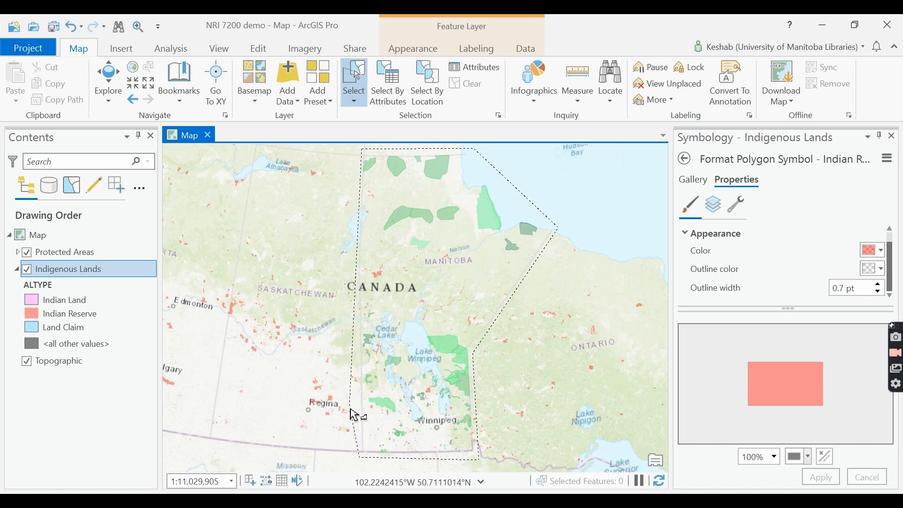
click(345, 451)
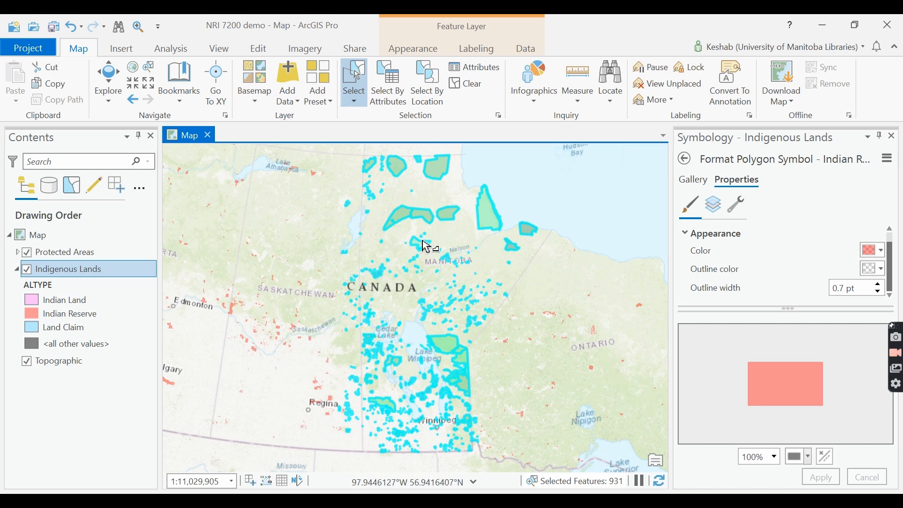
click(477, 93)
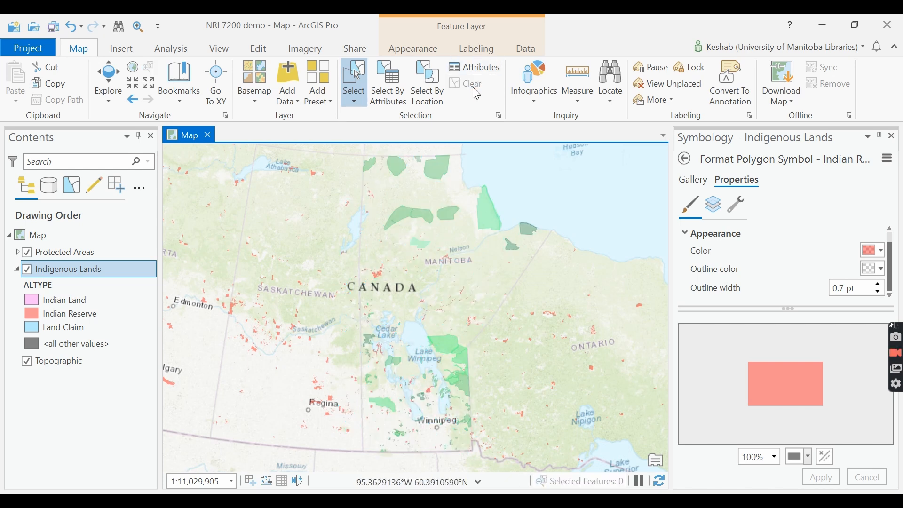
- Turn off the visibility of the Protected Areas layer
click(81, 431)
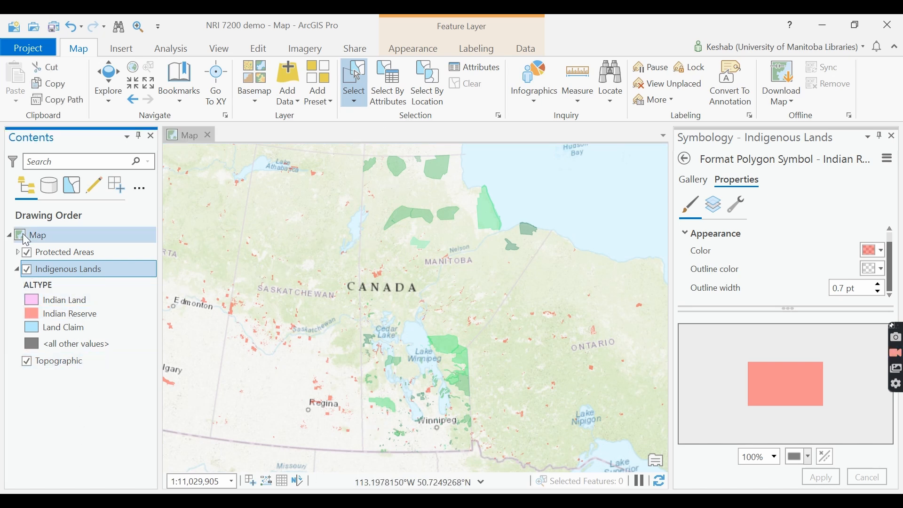
click(27, 253)
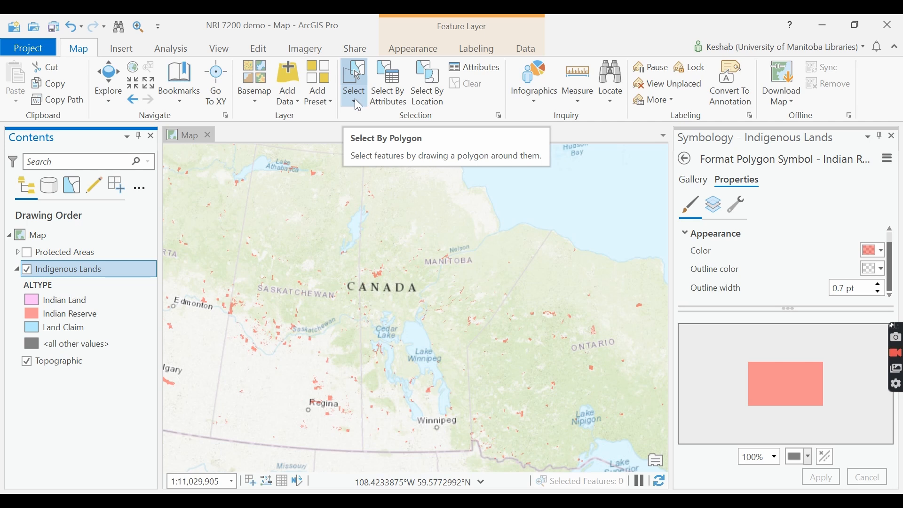
- Select the Indigenous Lands features within Manitoba by drawing a selection polygon around the province
click(117, 74)
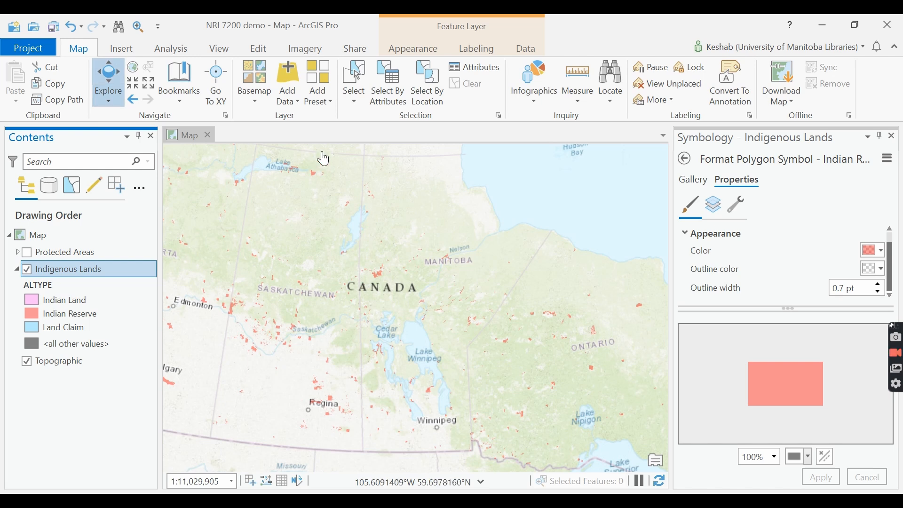
click(354, 68)
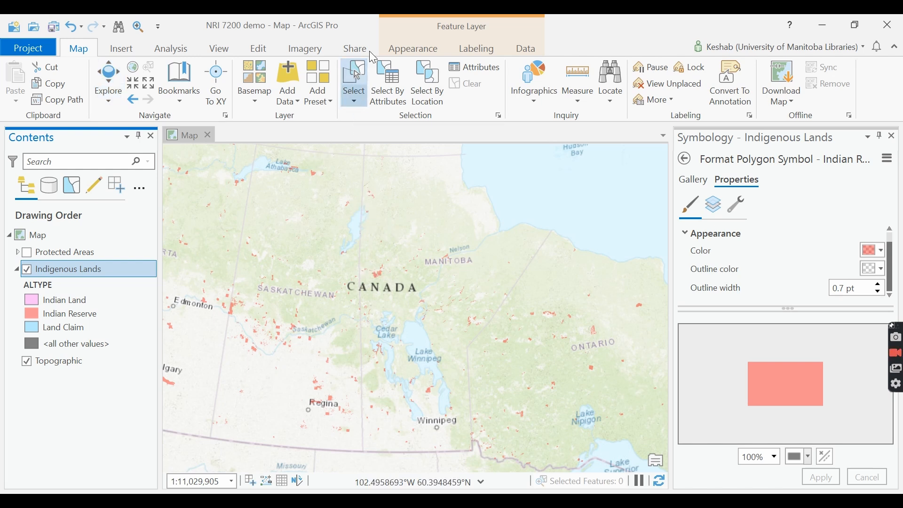
click(363, 100)
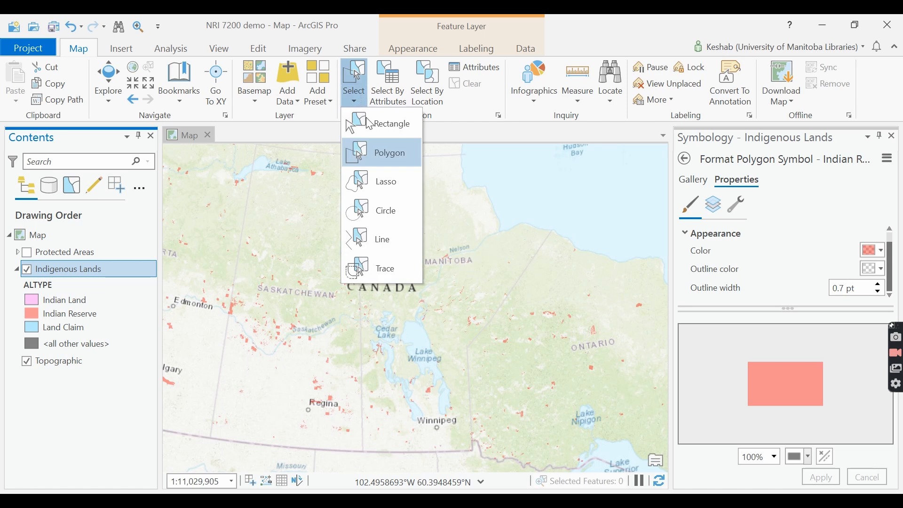
click(384, 152)
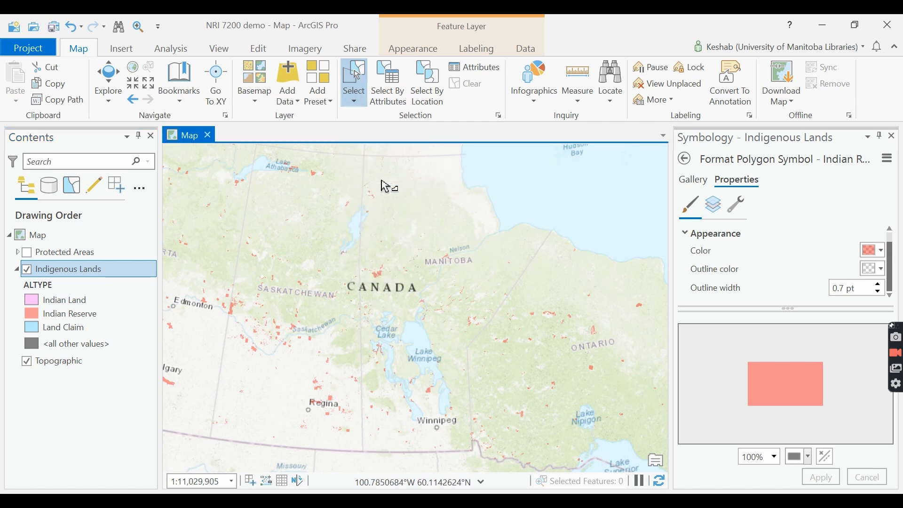
click(360, 149)
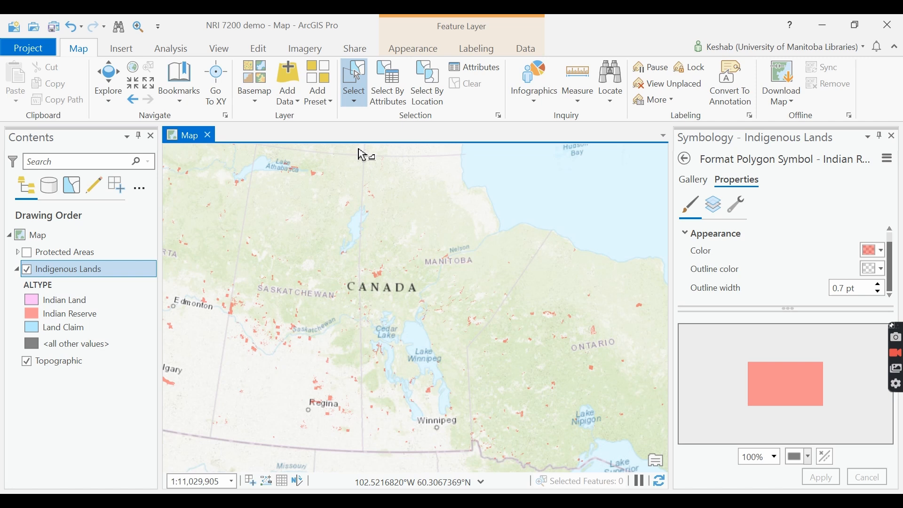
click(511, 149)
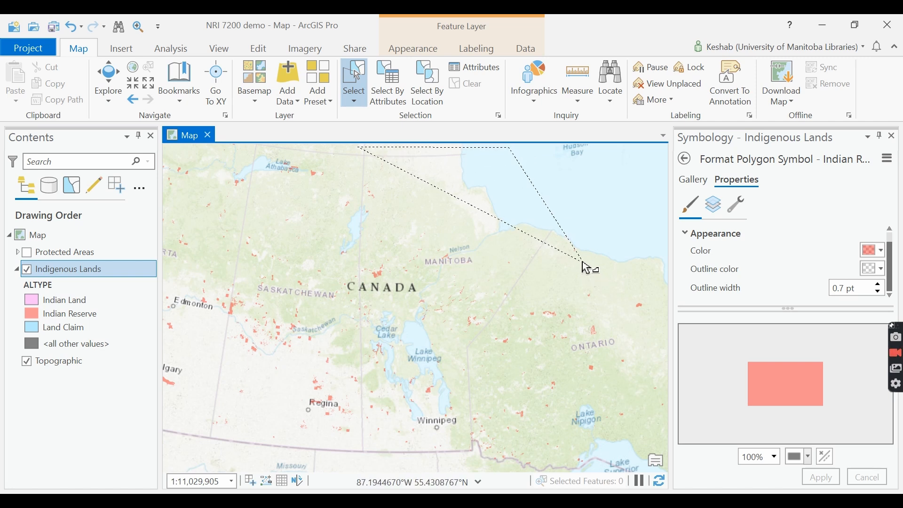
click(568, 233)
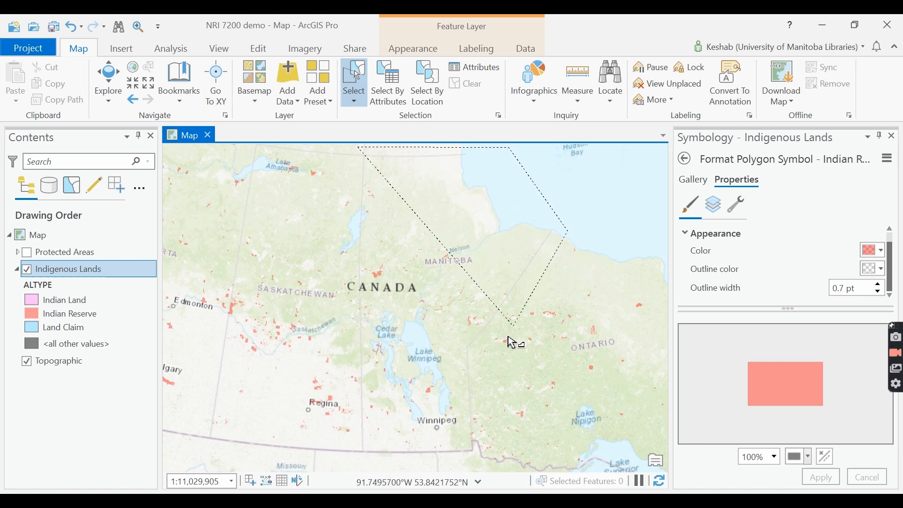
click(474, 353)
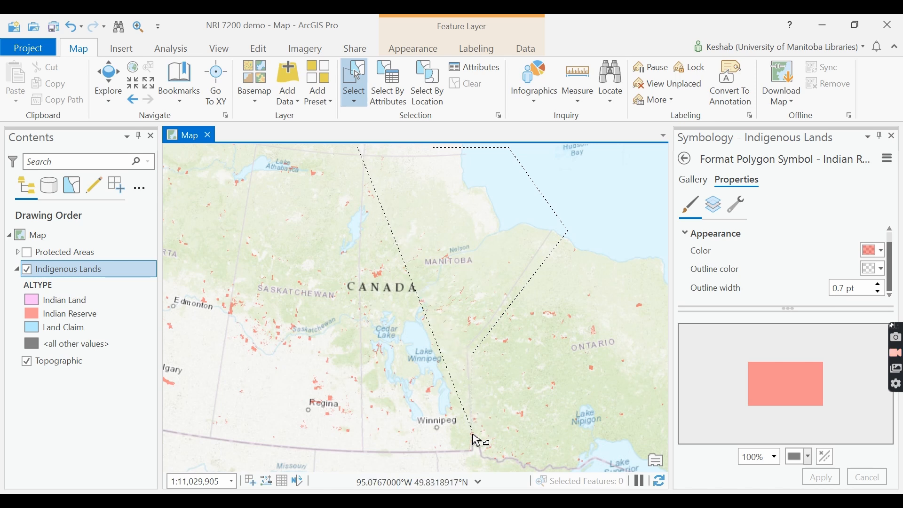
click(478, 459)
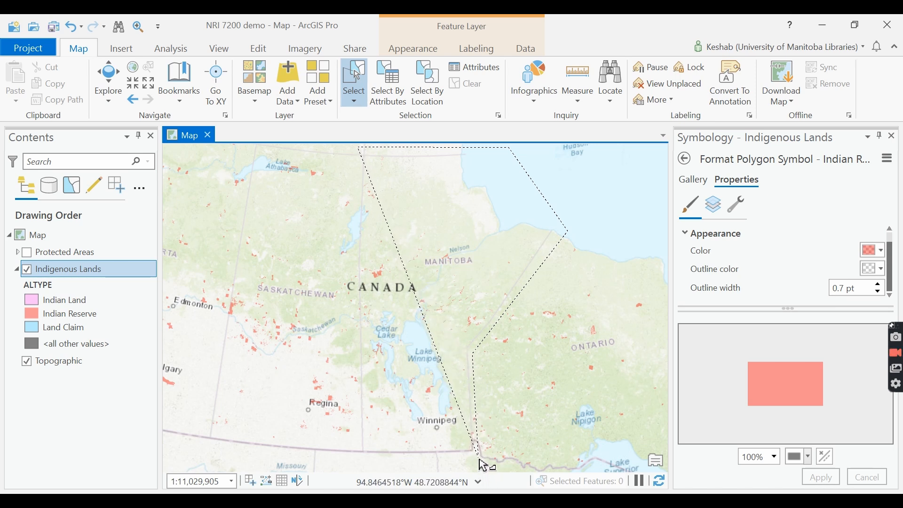
double_click(358, 459)
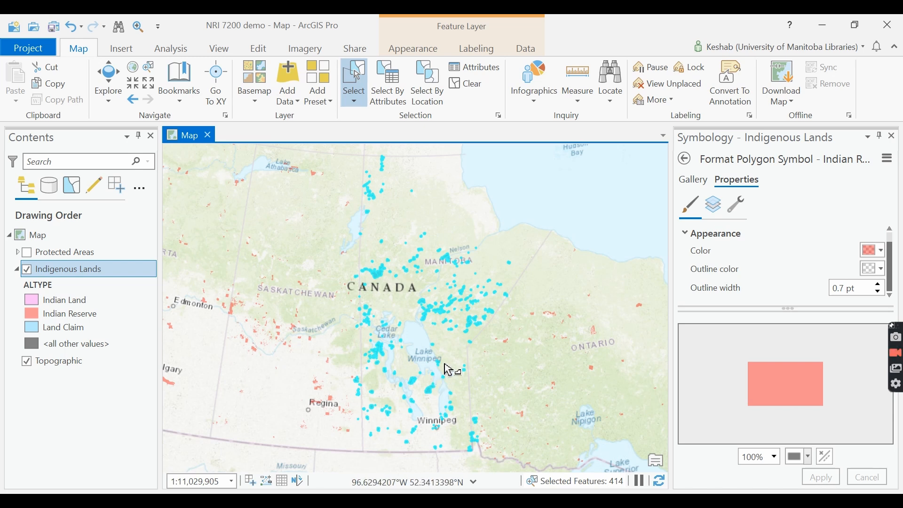
- Make a new layer from the selected Indigenous Lands features
scroll(448, 369, up, 4)
scroll(447, 369, down, 3)
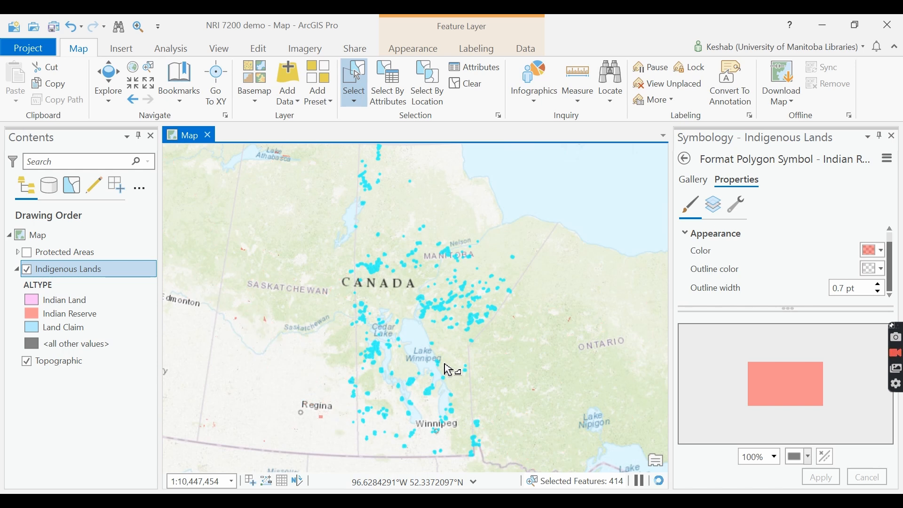
scroll(447, 370, down, 3)
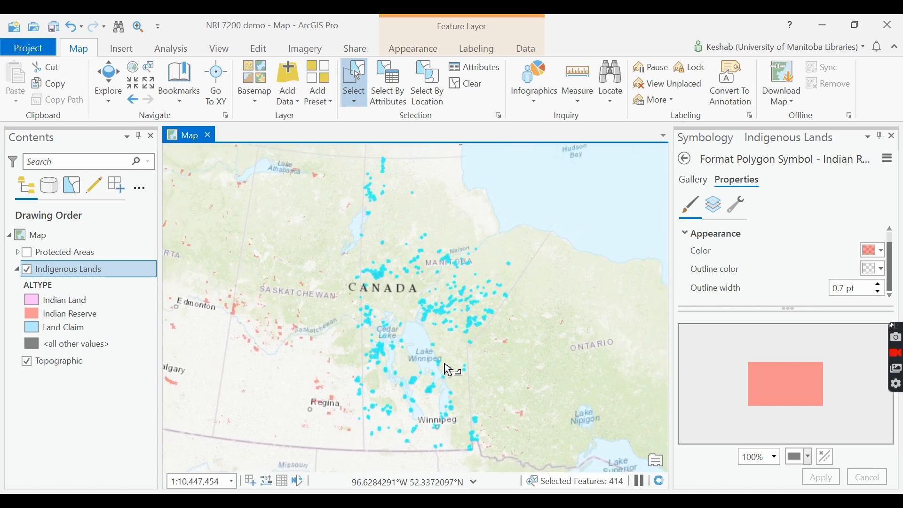
right_click(61, 273)
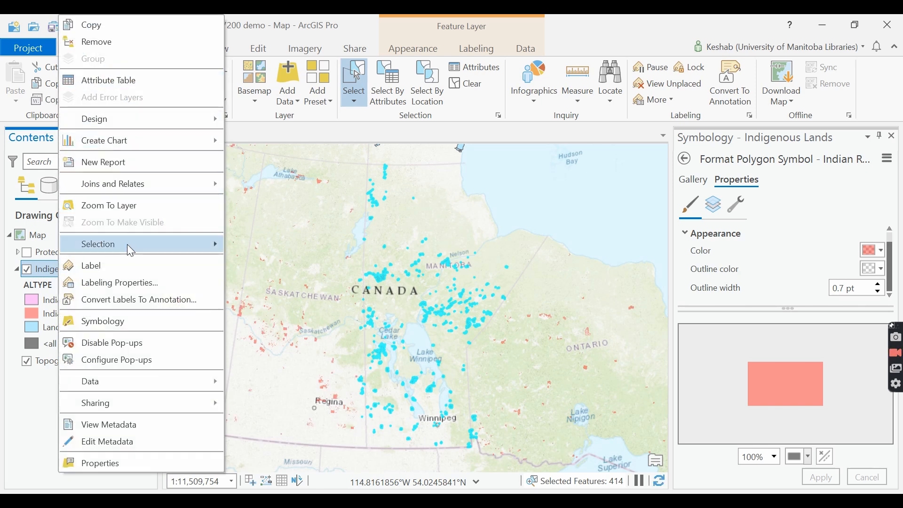
mouse_move(134, 251)
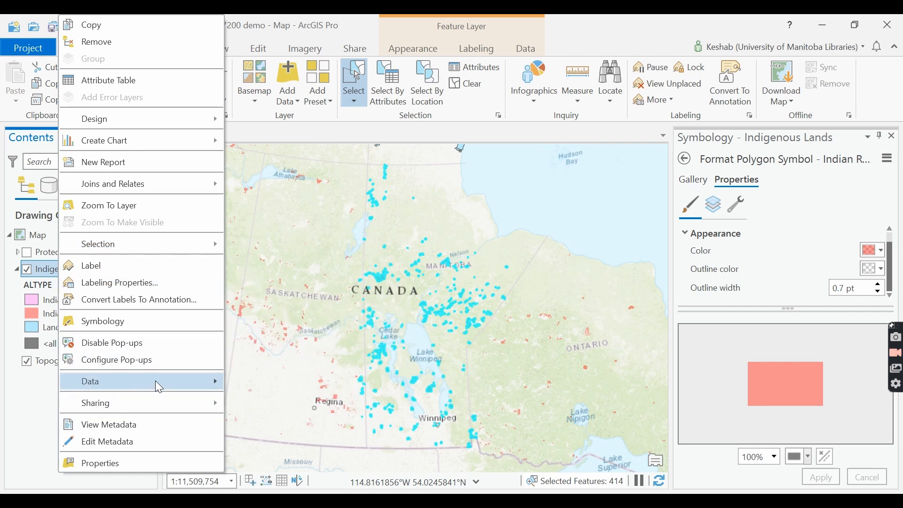
mouse_move(156, 381)
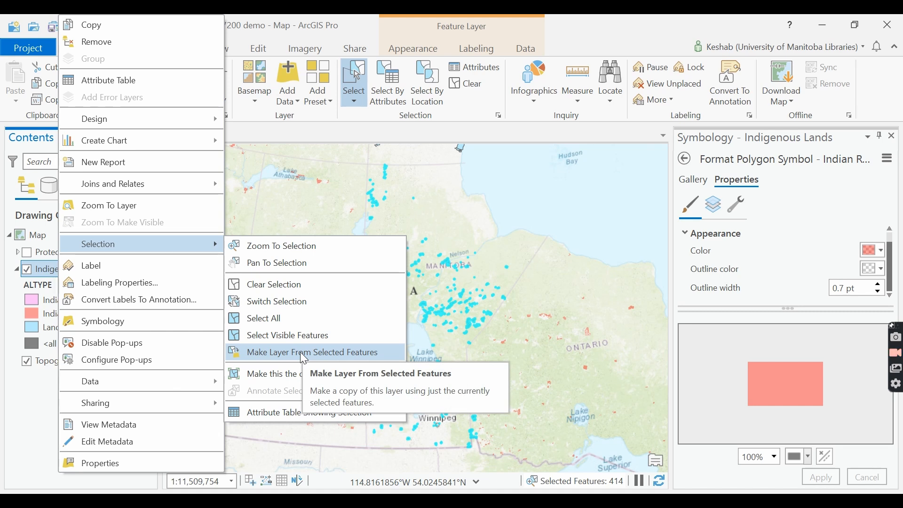
click(300, 353)
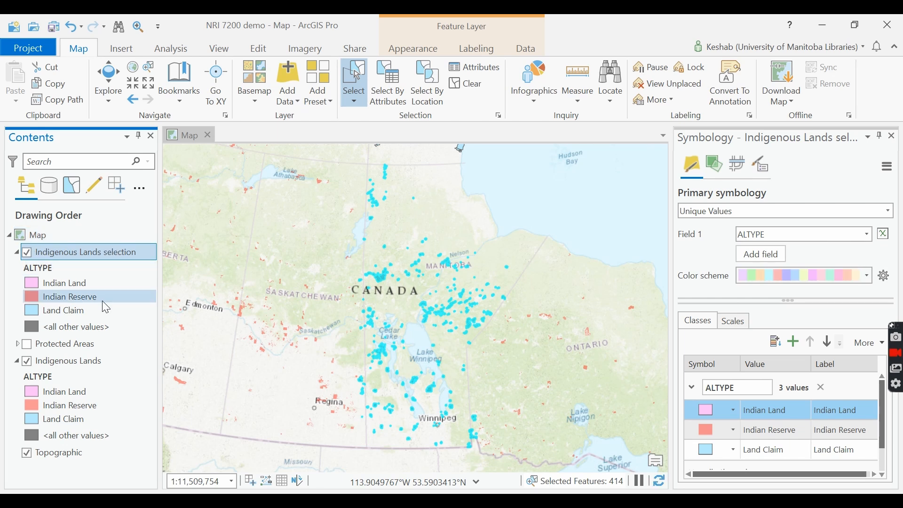
- Check the new selection layer with Indigenous Lands hidden, restore Indigenous Lands and turn off the selection layer's visibility
click(26, 362)
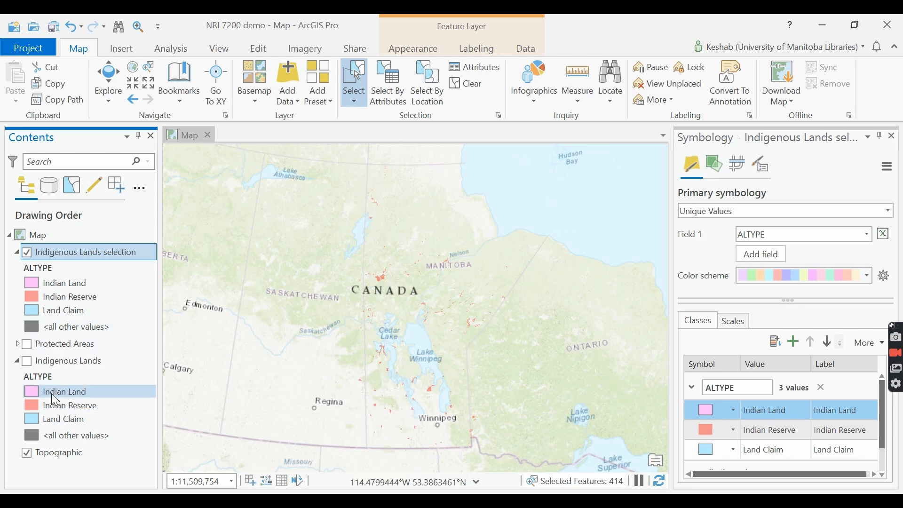
click(26, 360)
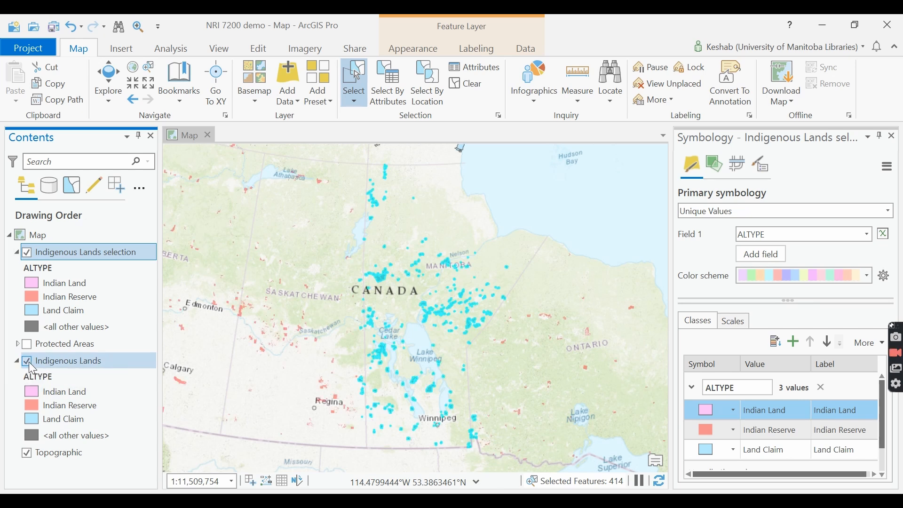
click(26, 254)
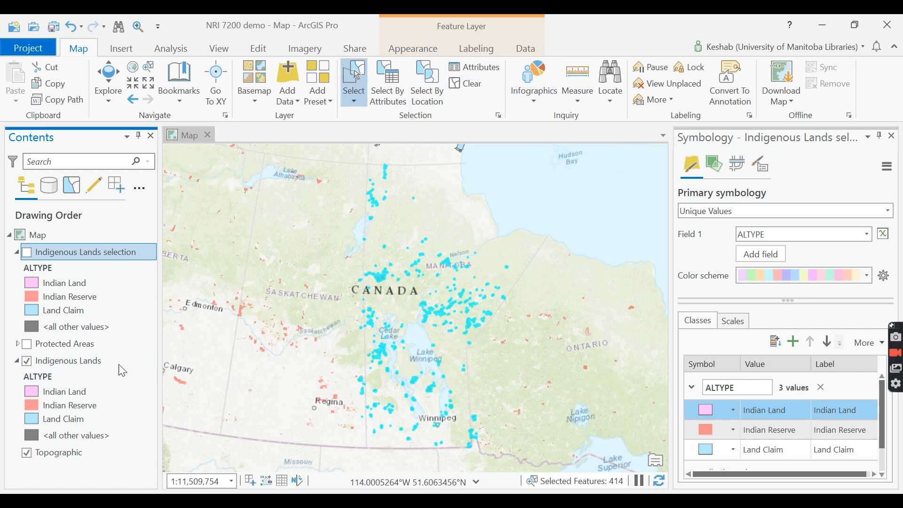
- Set up a feature export of the selected Indigenous Lands features with Indigenous_reserves_mb as the output feature class
click(69, 363)
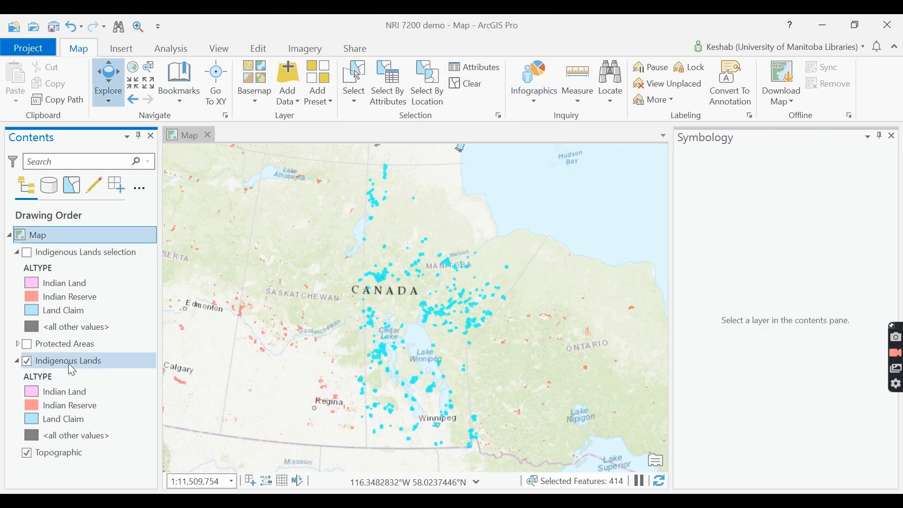
right_click(69, 363)
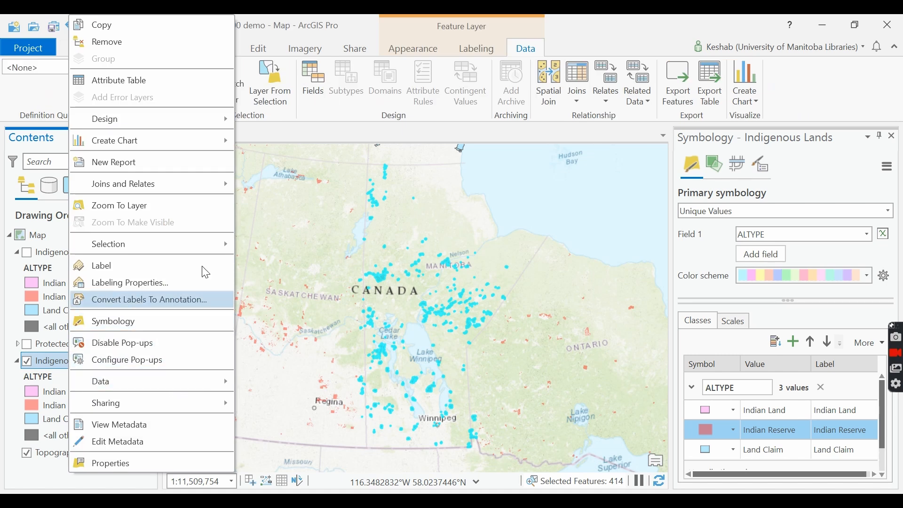
mouse_move(207, 245)
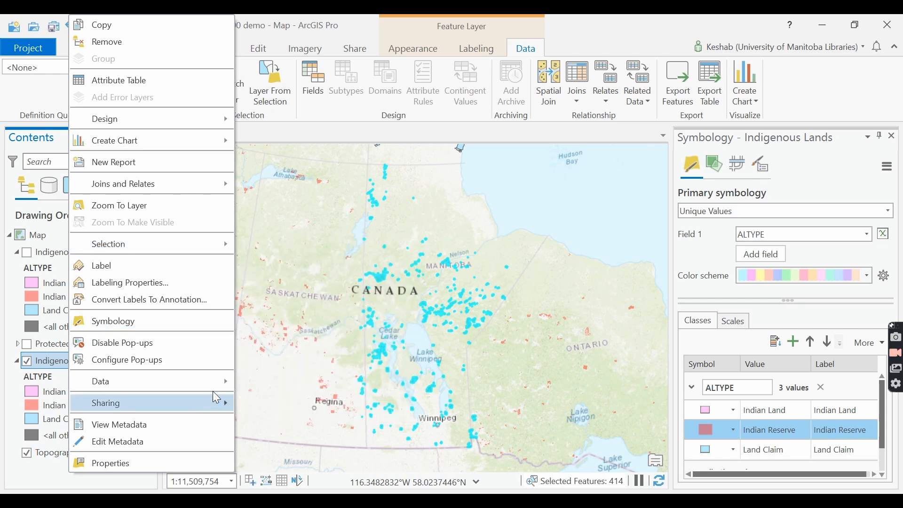
mouse_move(219, 380)
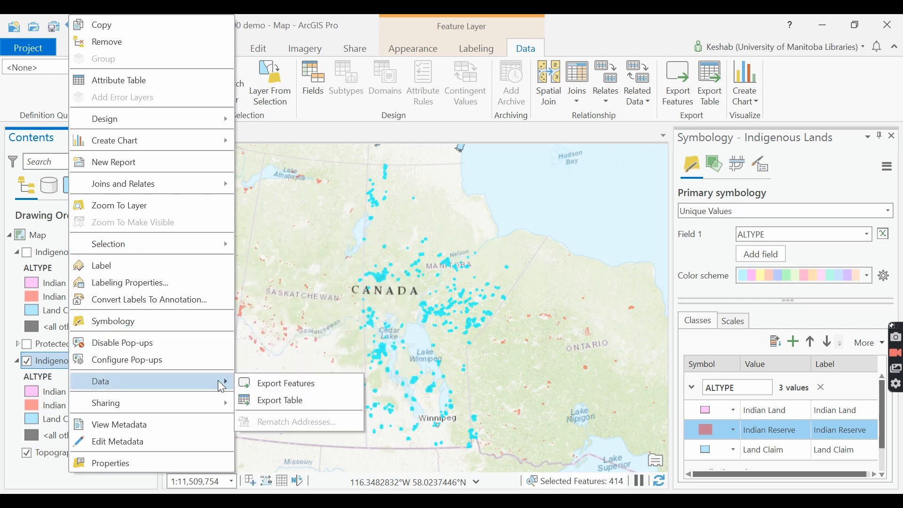
click(281, 385)
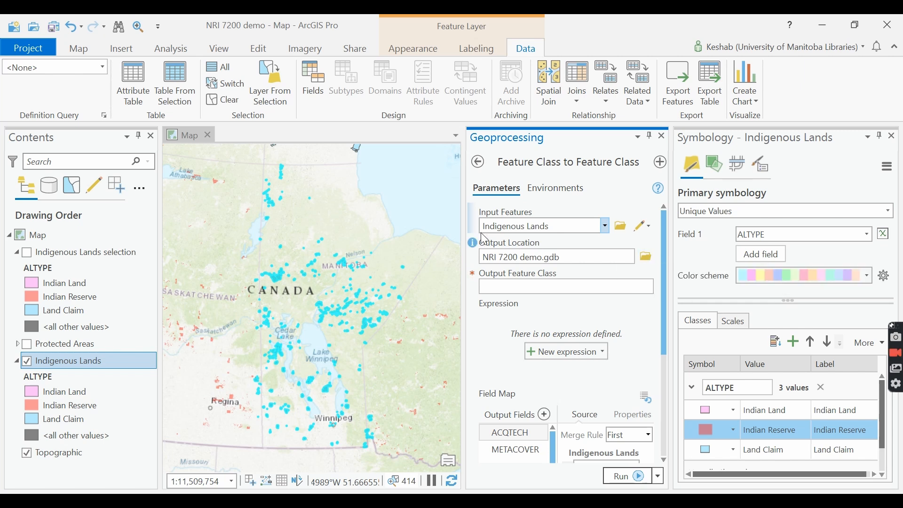
mouse_move(474, 246)
click(518, 286)
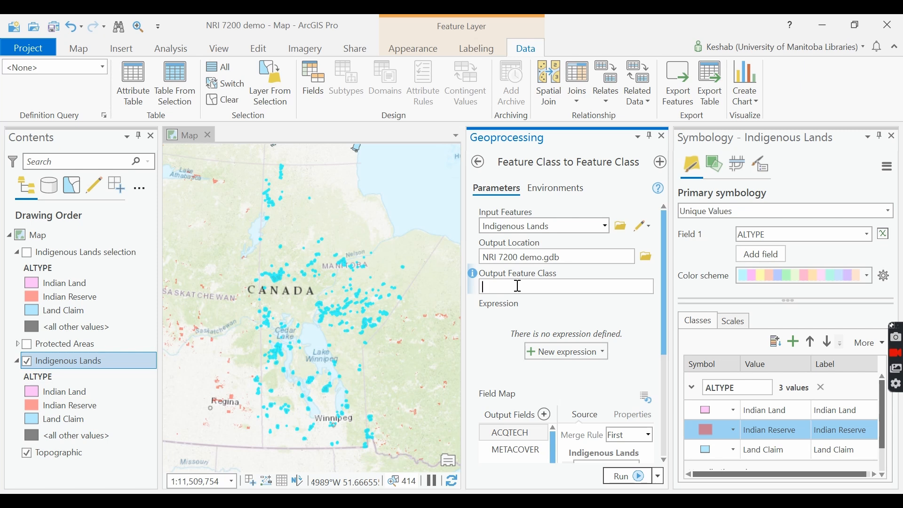
text(Indigenous_reserves_mb)
- Examine the export's expression options, field map sources, ACQTECH field properties and geodatabase settings
click(603, 361)
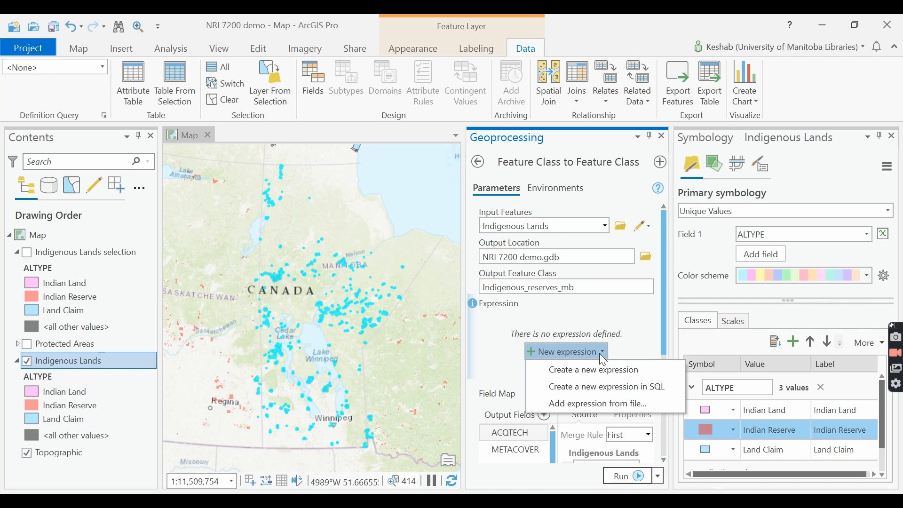
click(617, 344)
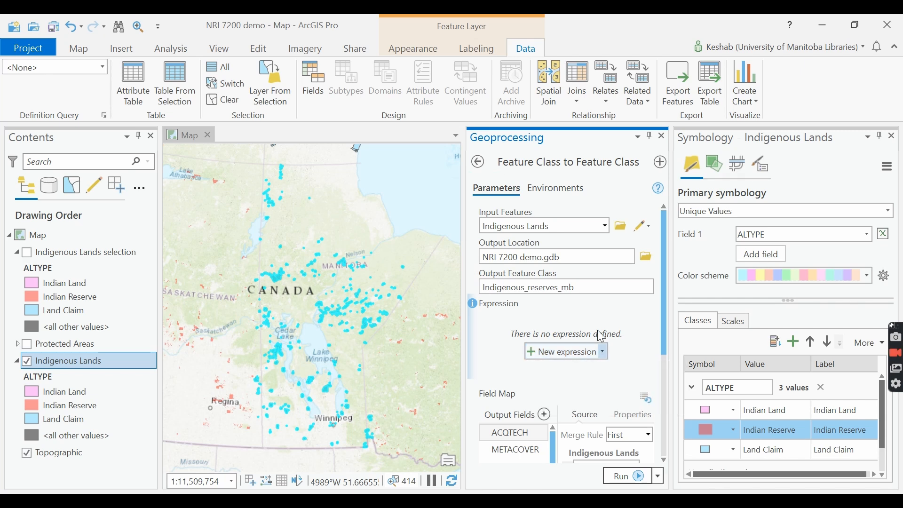
scroll(628, 345, down, 3)
scroll(628, 345, up, 2)
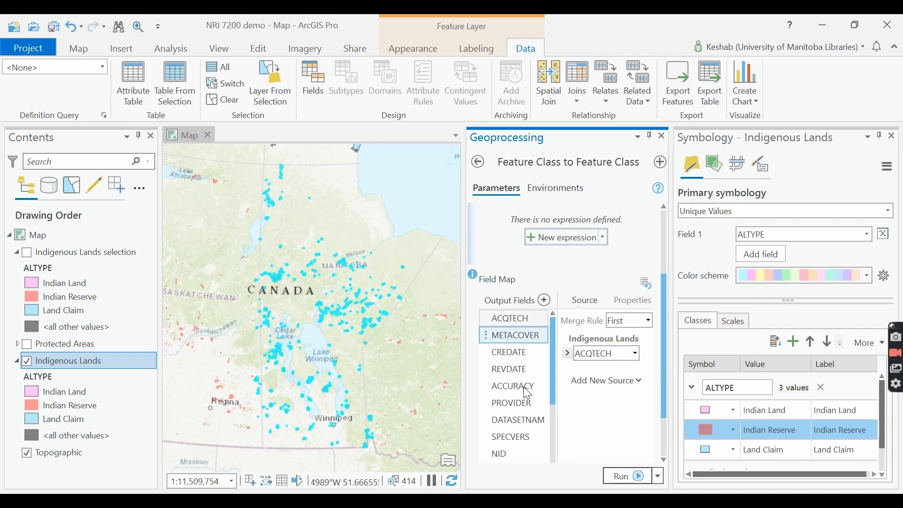
scroll(619, 422, down, 1)
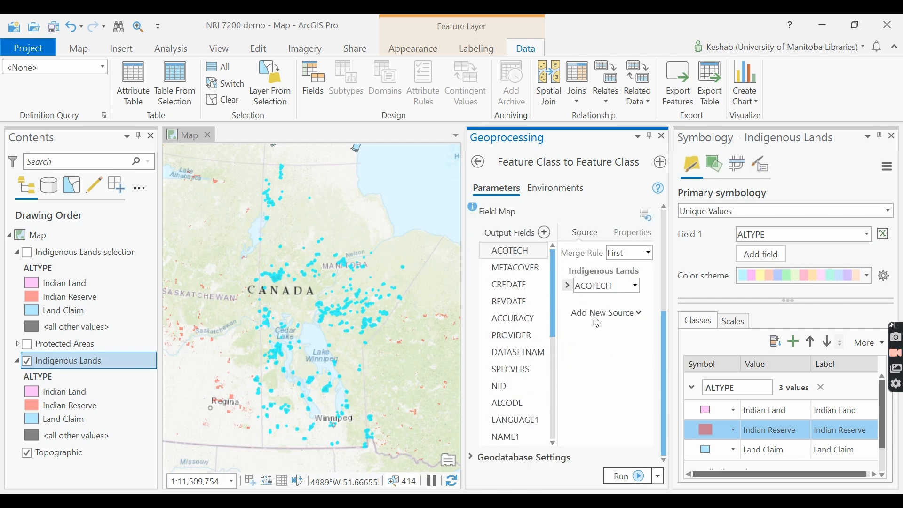
click(475, 464)
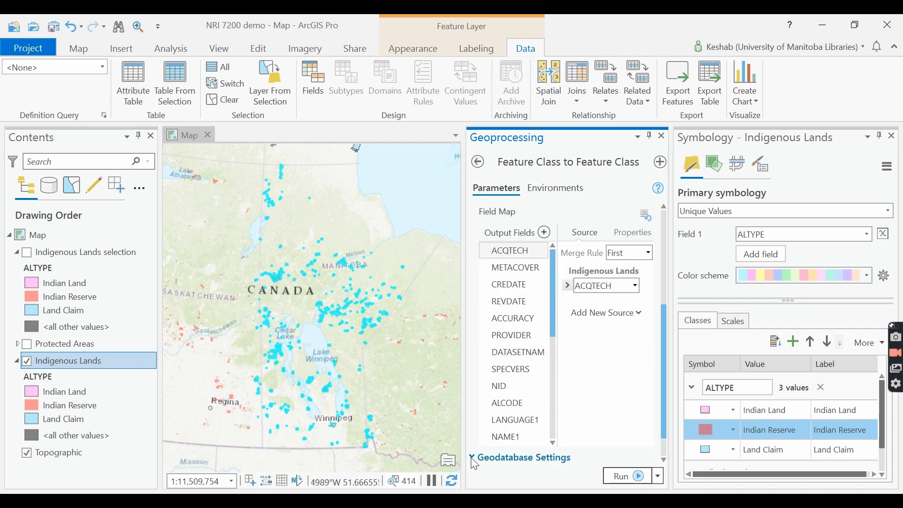
scroll(596, 408, down, 1)
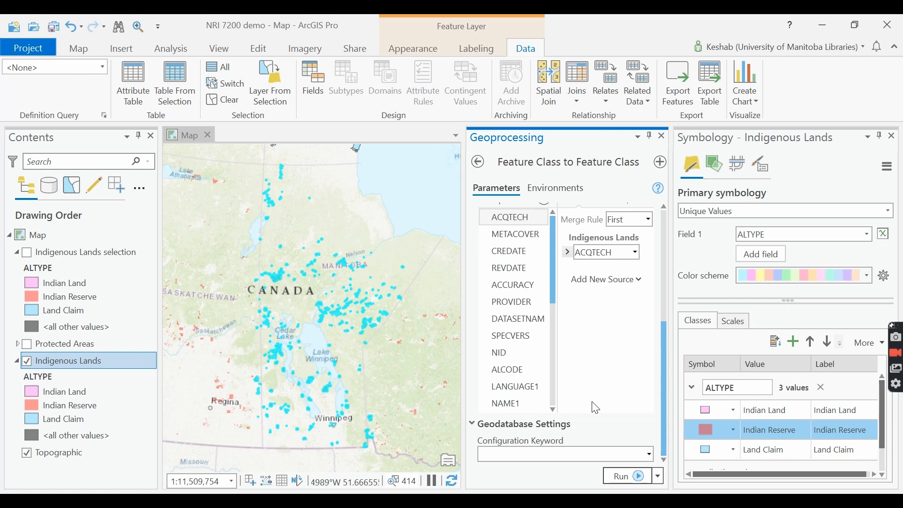
scroll(596, 408, up, 8)
scroll(598, 385, down, 8)
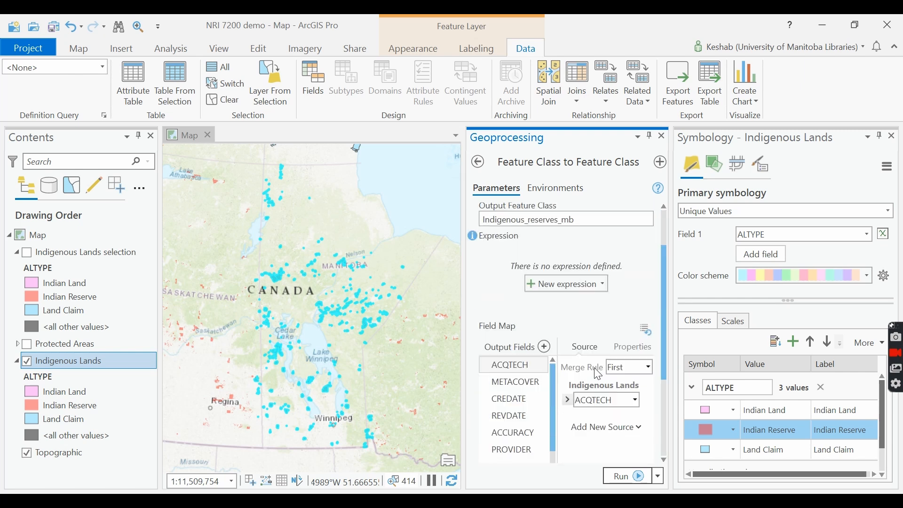
scroll(619, 347, up, 5)
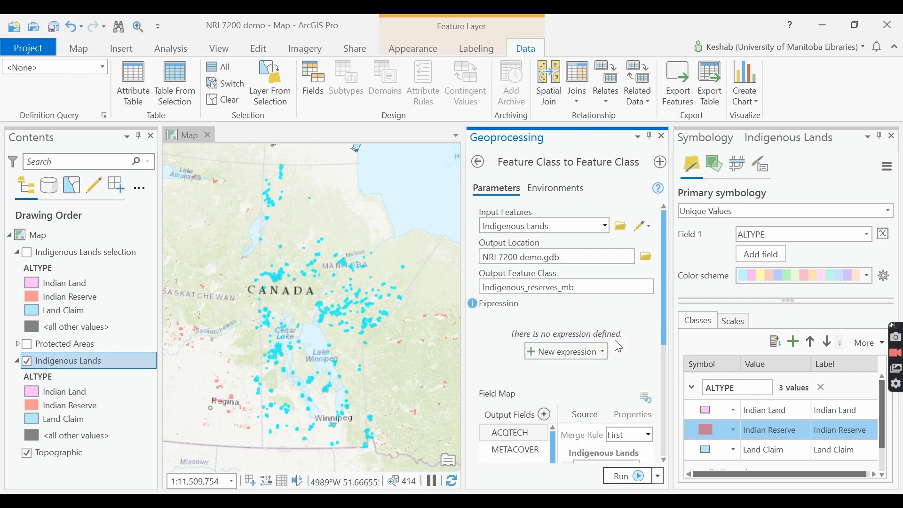
click(630, 415)
scroll(630, 417, down, 5)
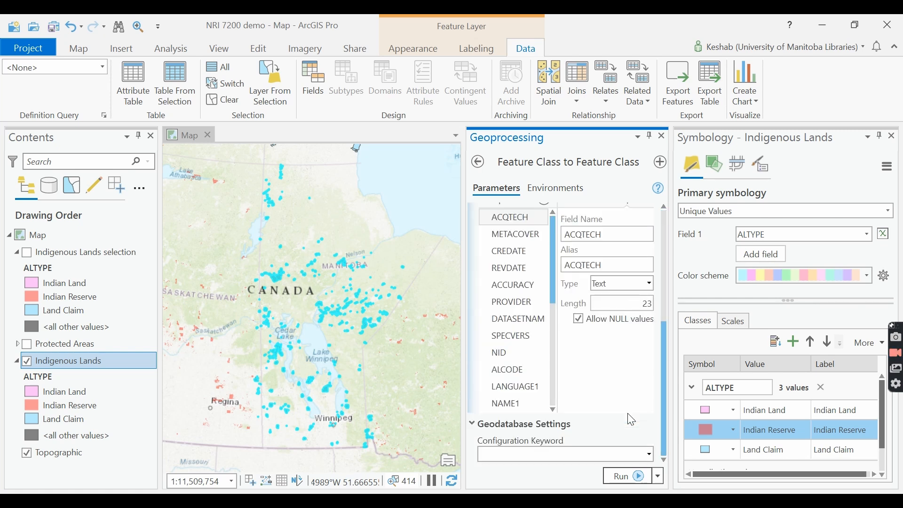
scroll(630, 417, up, 5)
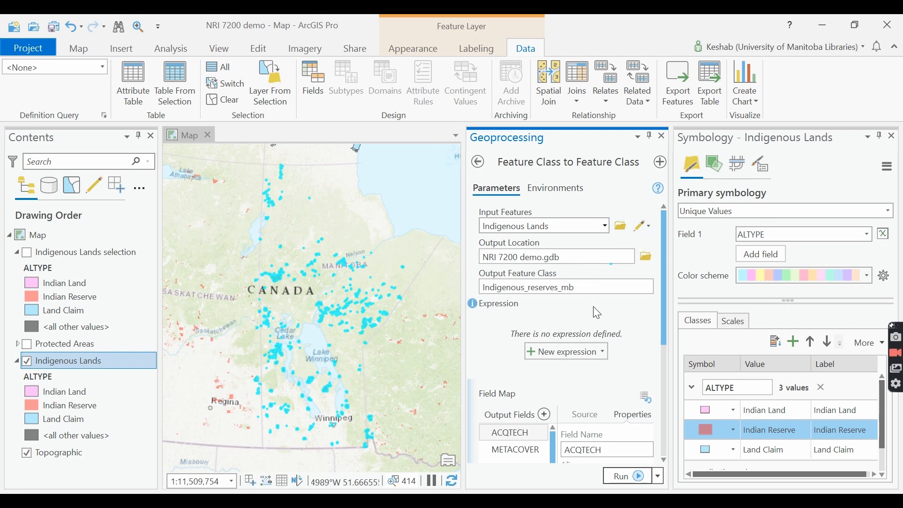
- Run the Indigenous Lands export to Indigenous_reserves_mb, review the completed run's parameters and messages, and dismiss the completion notice
scroll(593, 306, down, 5)
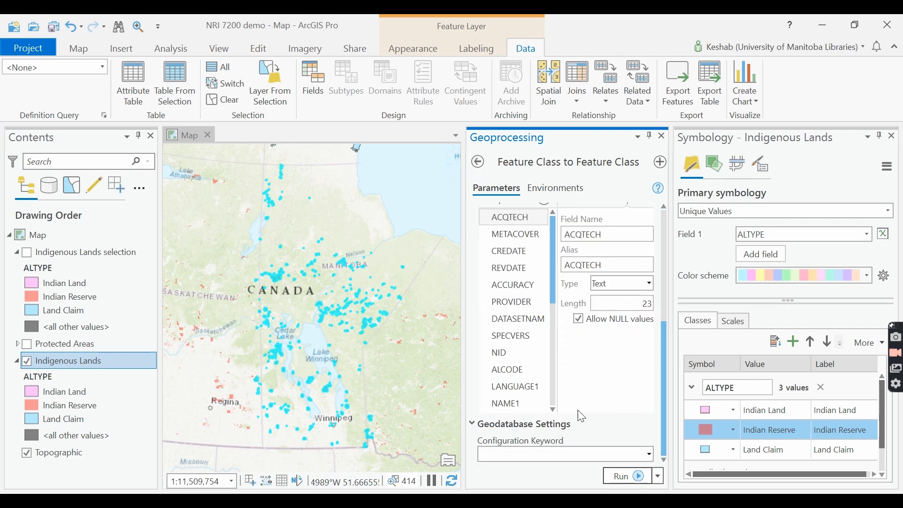
click(623, 476)
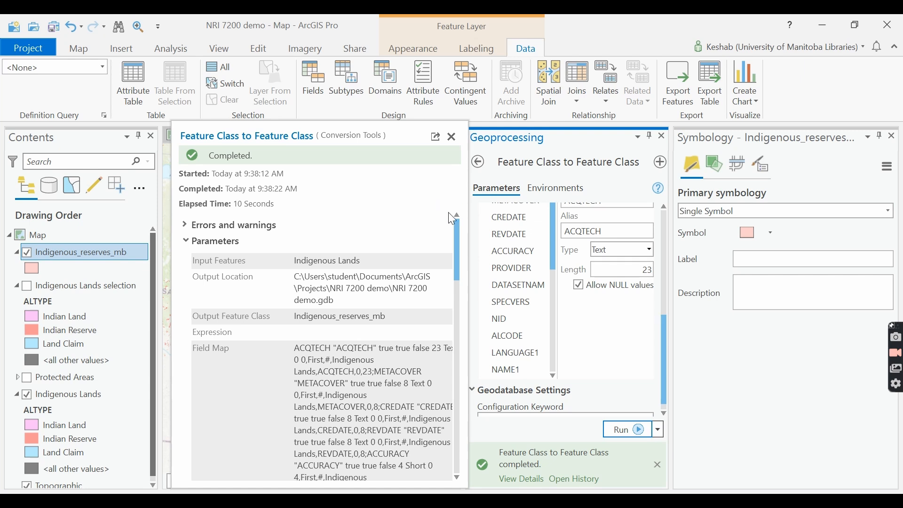
drag(460, 239, 459, 445)
click(453, 136)
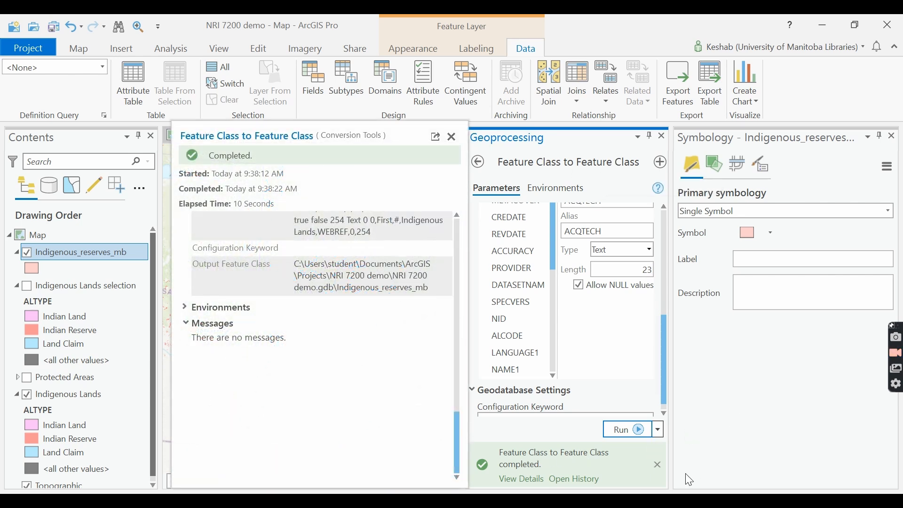
click(658, 464)
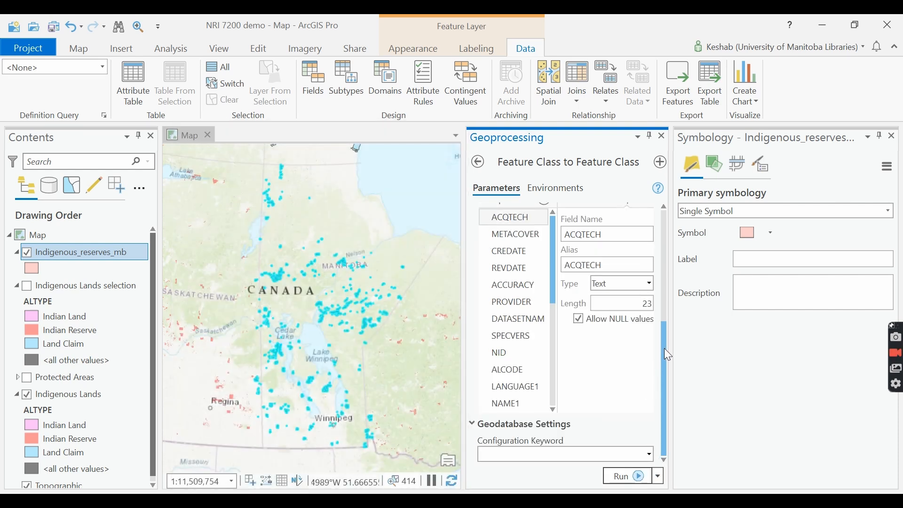
- Check the warning on the export's output feature class, and close the Geoprocessing and Symbology panes
drag(668, 355, 662, 174)
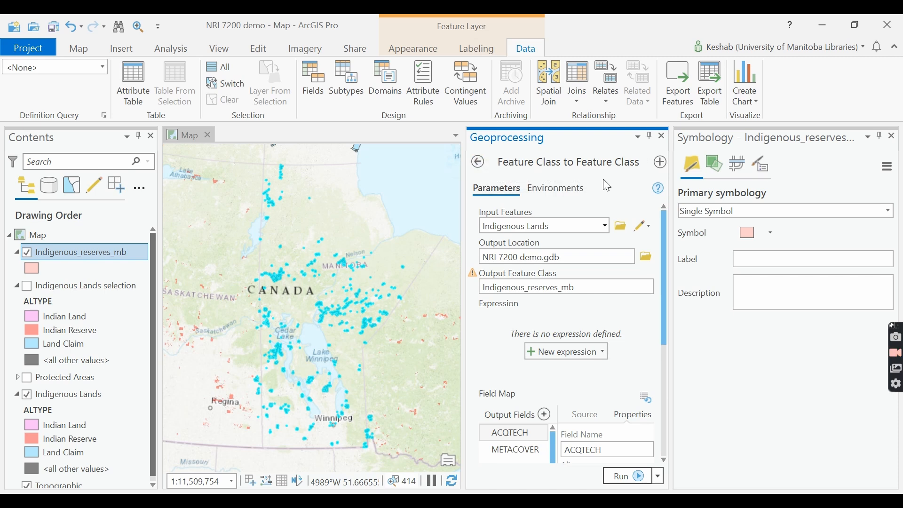
mouse_move(473, 274)
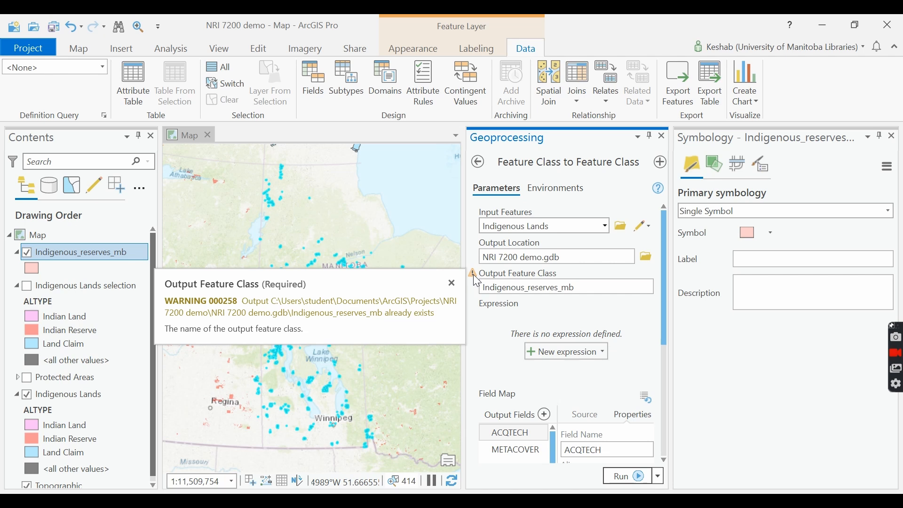
click(663, 137)
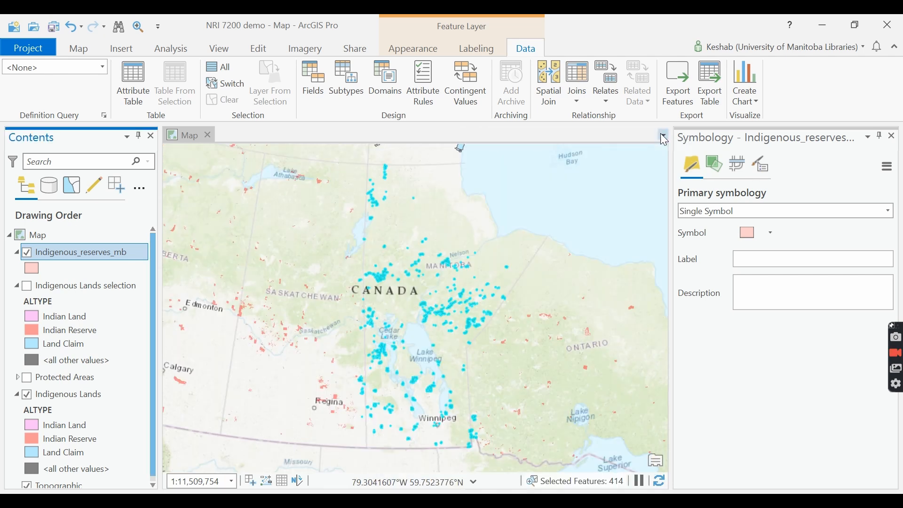
click(893, 137)
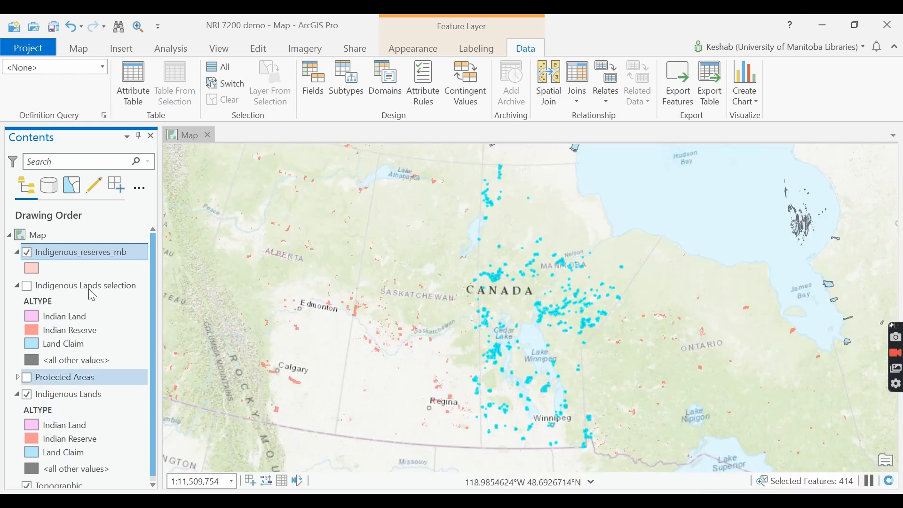
- Clear the map's feature selection and turn off the visibility of the Indigenous Lands layer
click(78, 48)
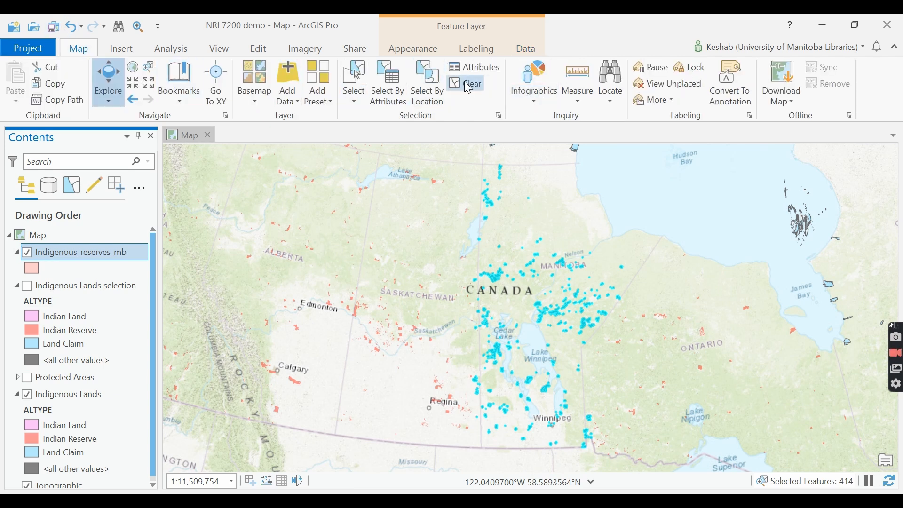
click(450, 81)
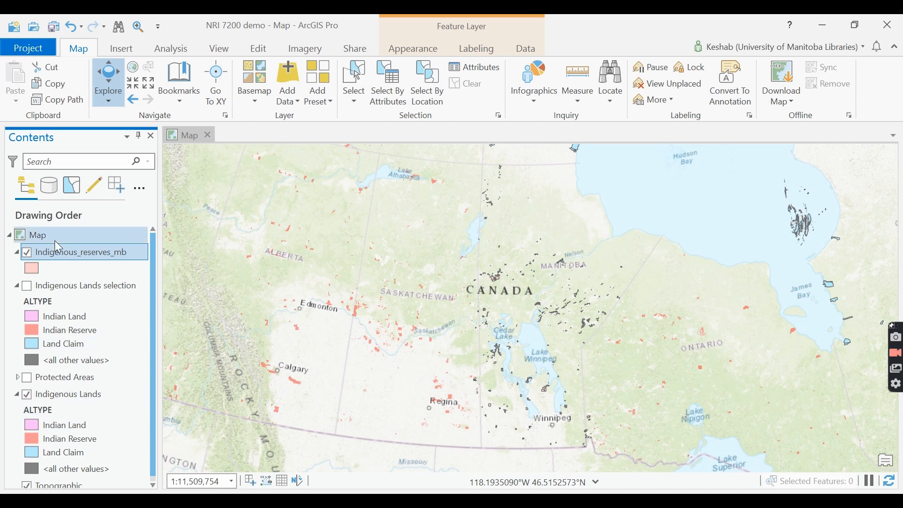
click(26, 395)
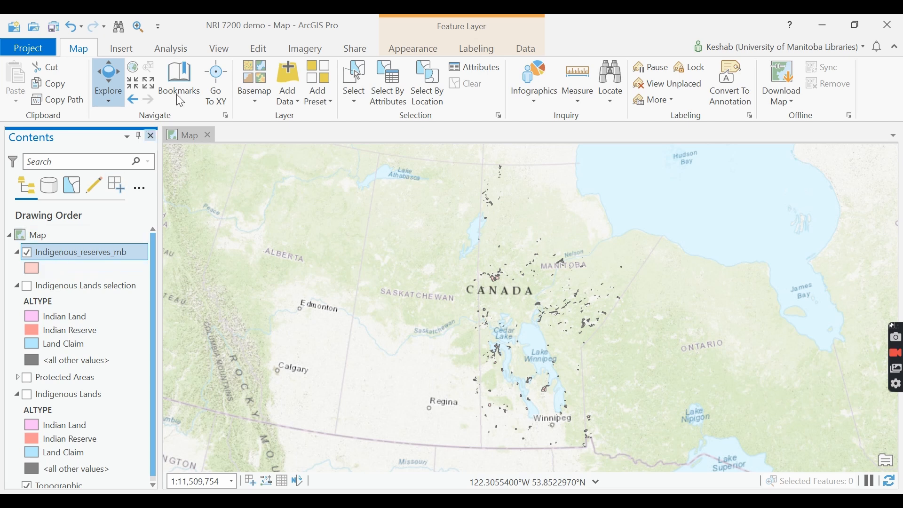
click(263, 50)
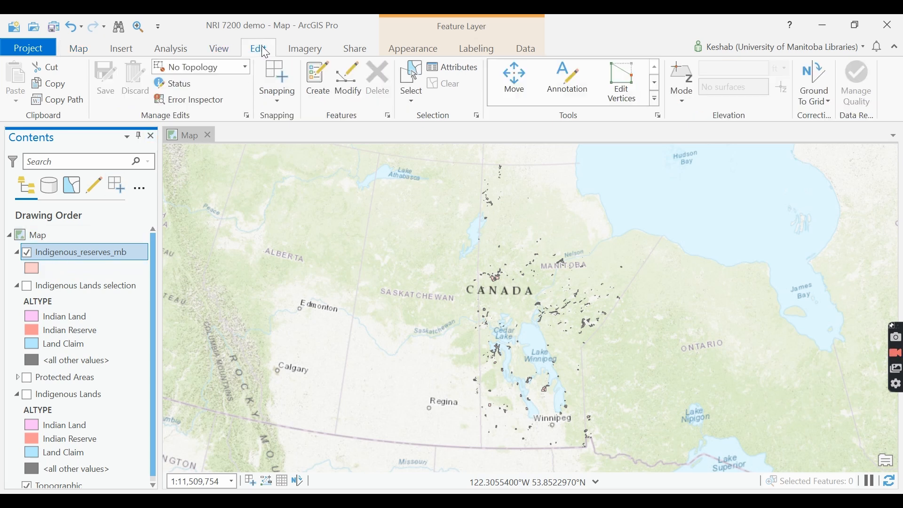
click(318, 49)
click(79, 49)
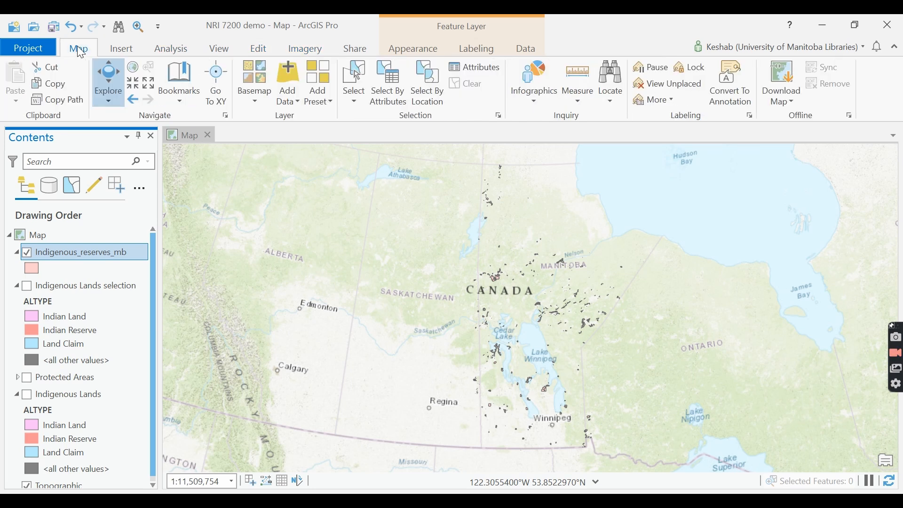
click(78, 285)
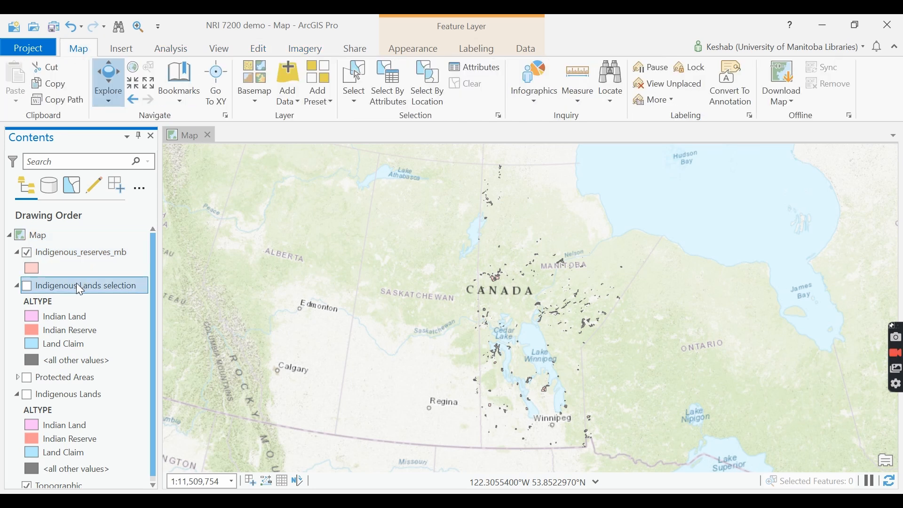
click(88, 253)
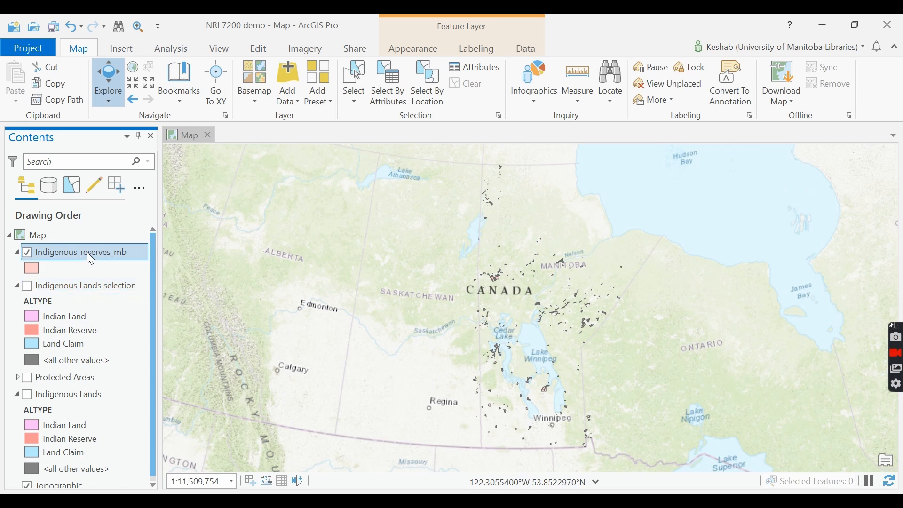
right_click(87, 254)
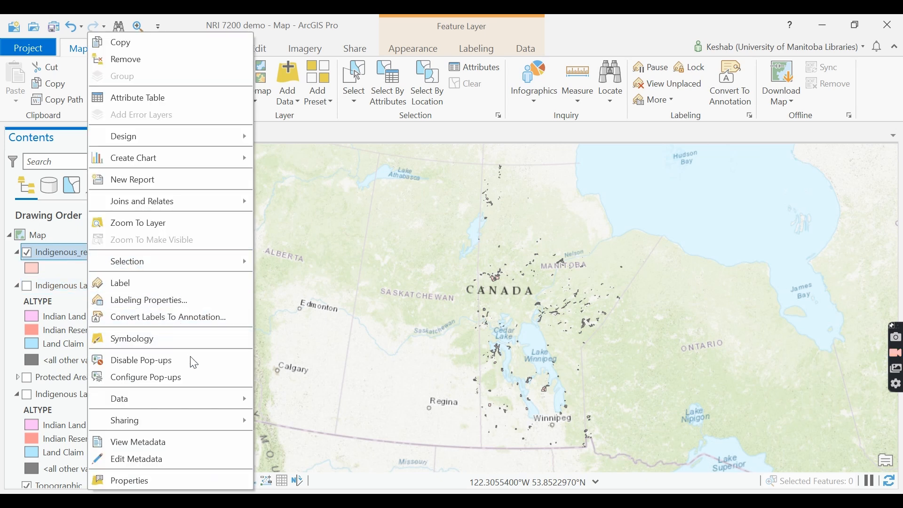
mouse_move(198, 402)
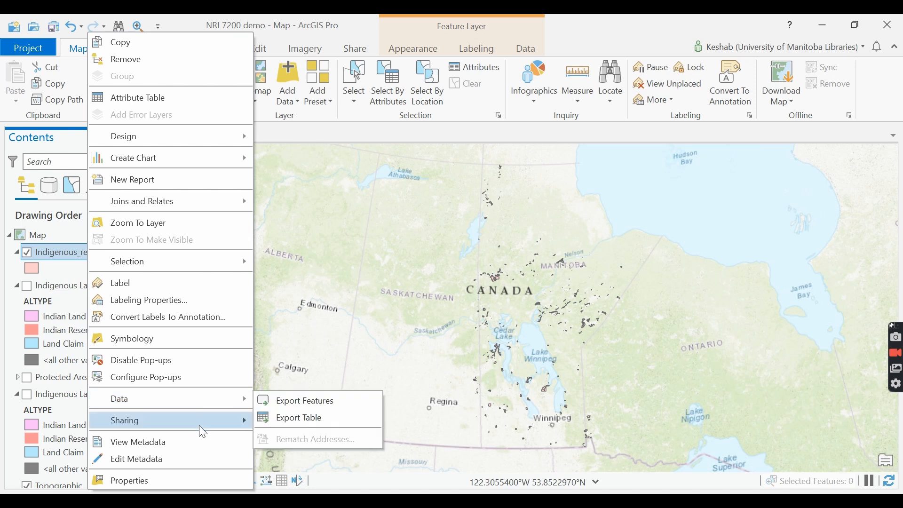
mouse_move(203, 432)
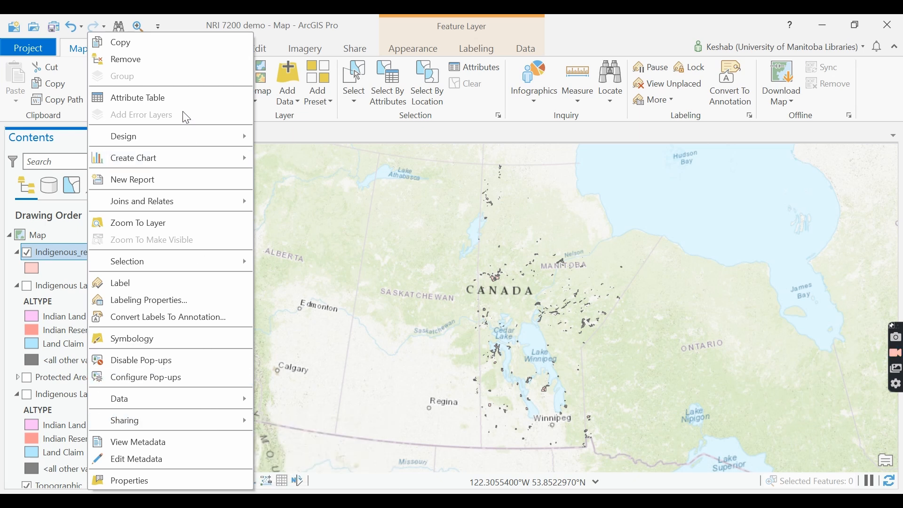
click(185, 19)
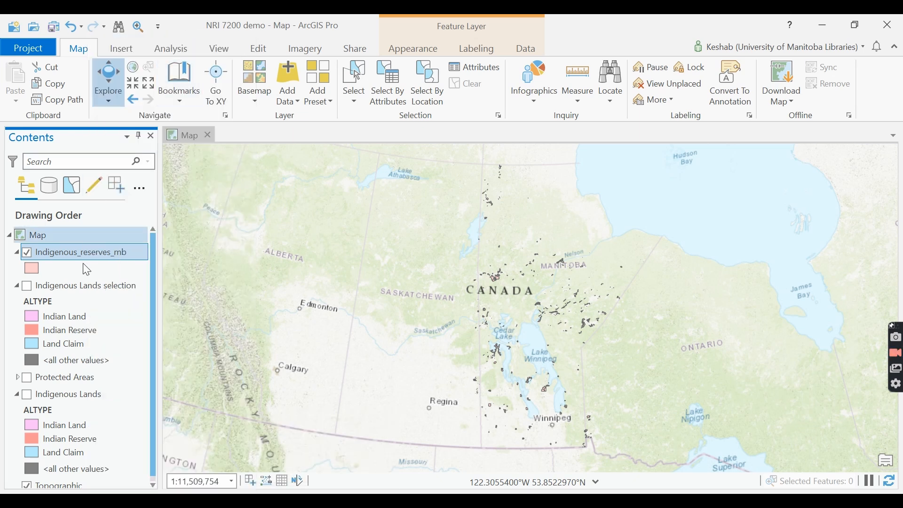
click(87, 235)
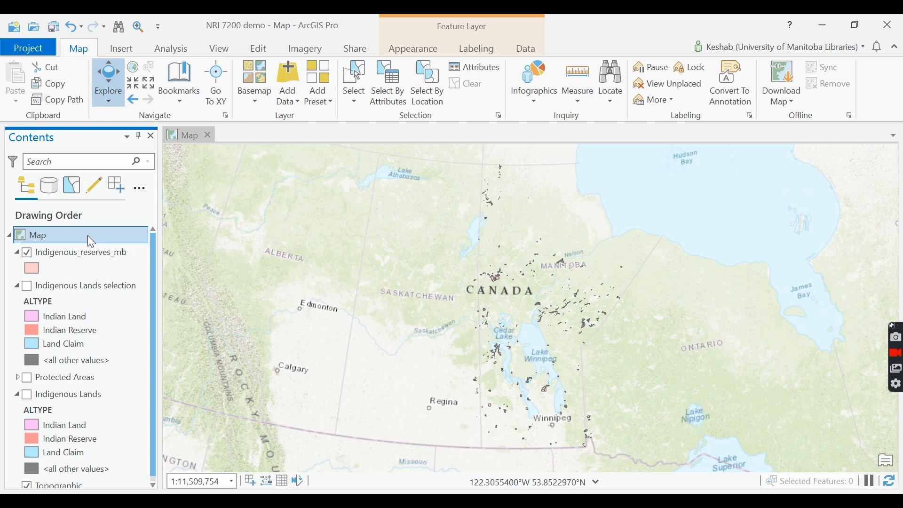
click(80, 267)
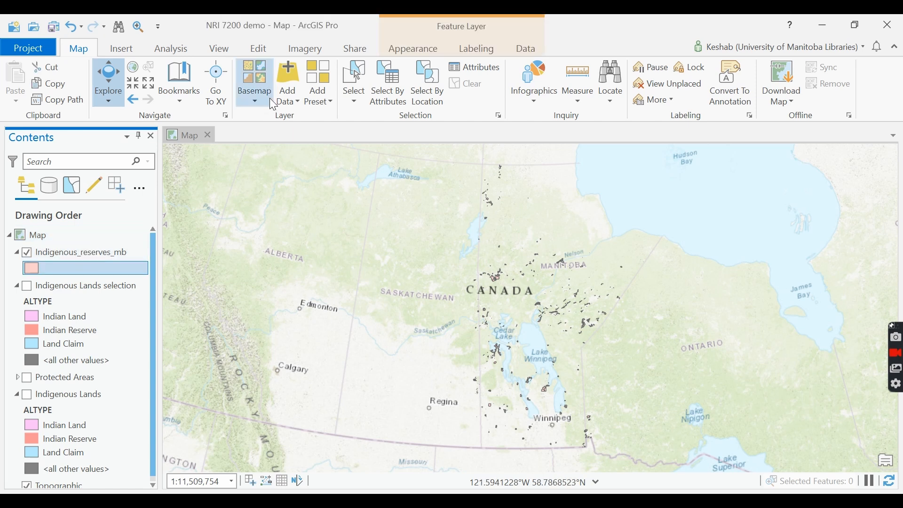
click(295, 106)
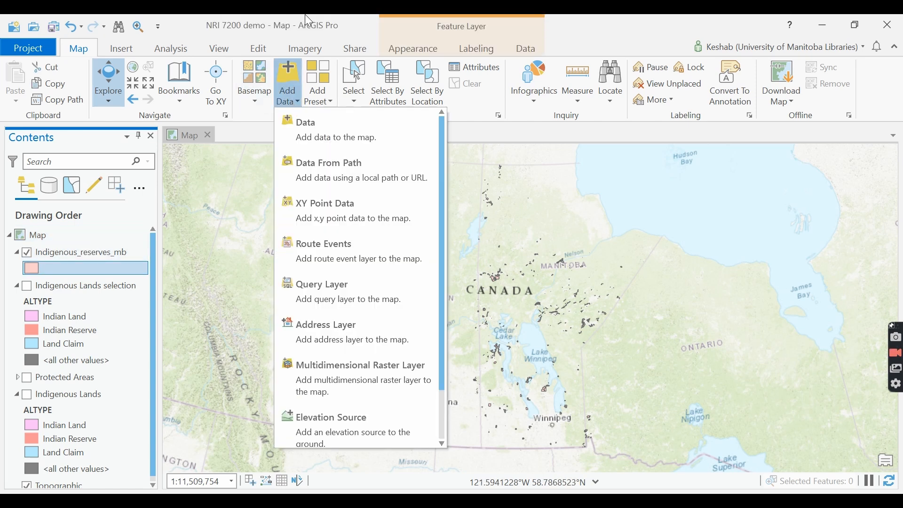
click(352, 18)
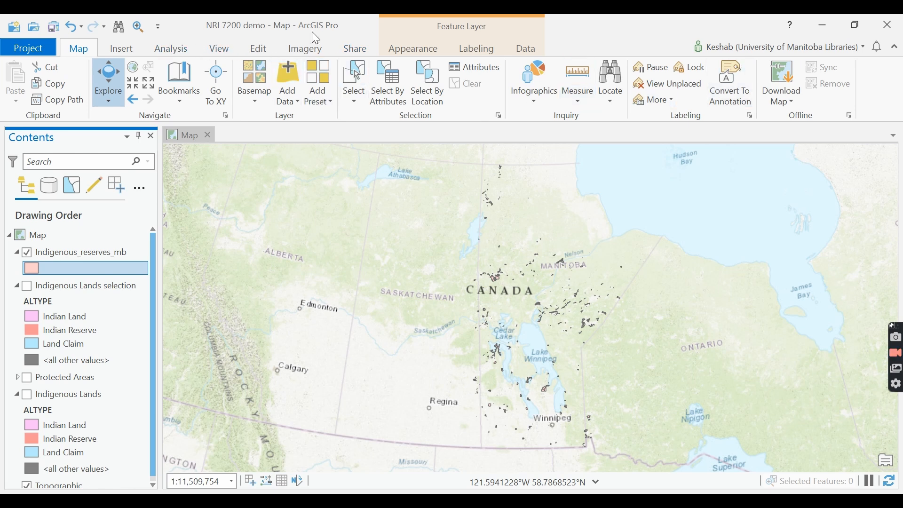
- Show the Catalog pane, expand NRI 7200 demo.gdb and examine the management options of the Indigenous_reserves_mb feature class
click(224, 50)
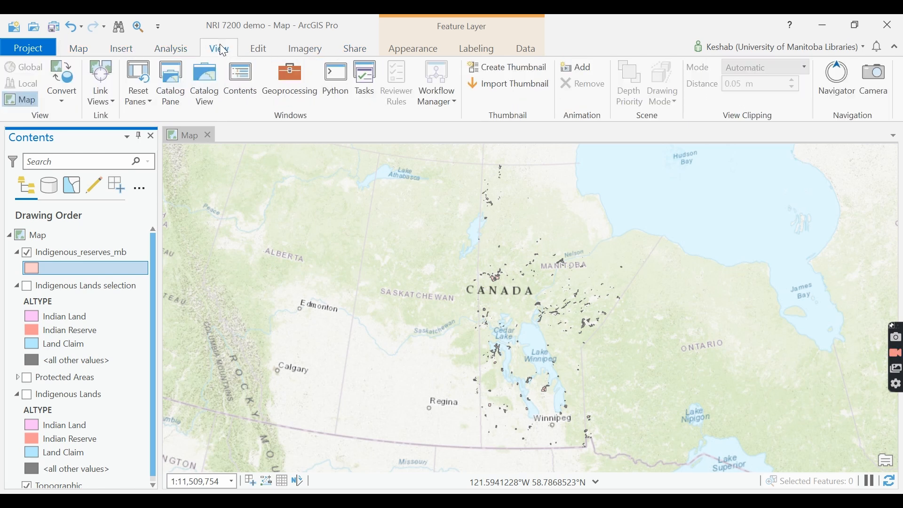
click(165, 73)
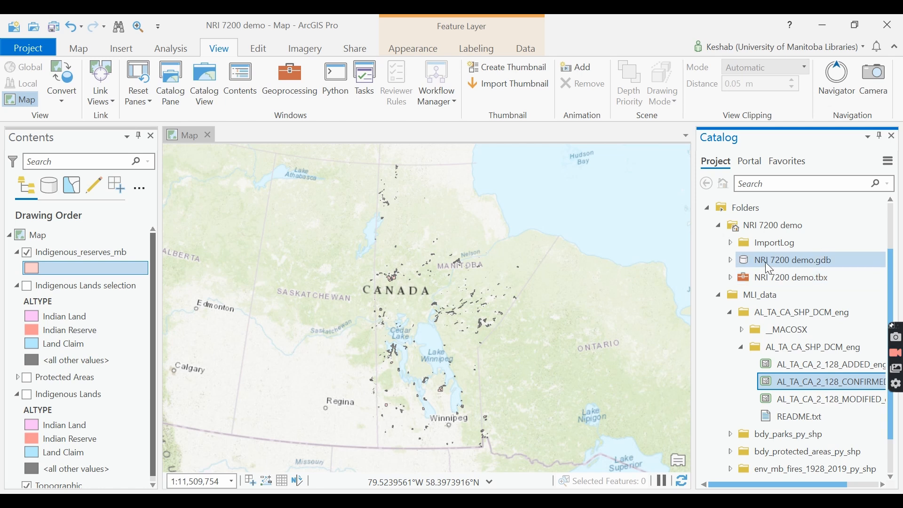
click(730, 260)
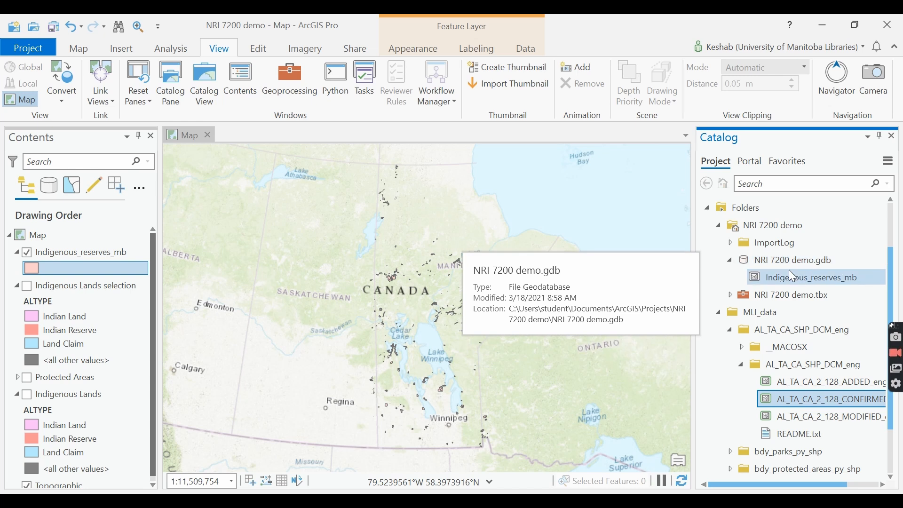
right_click(830, 278)
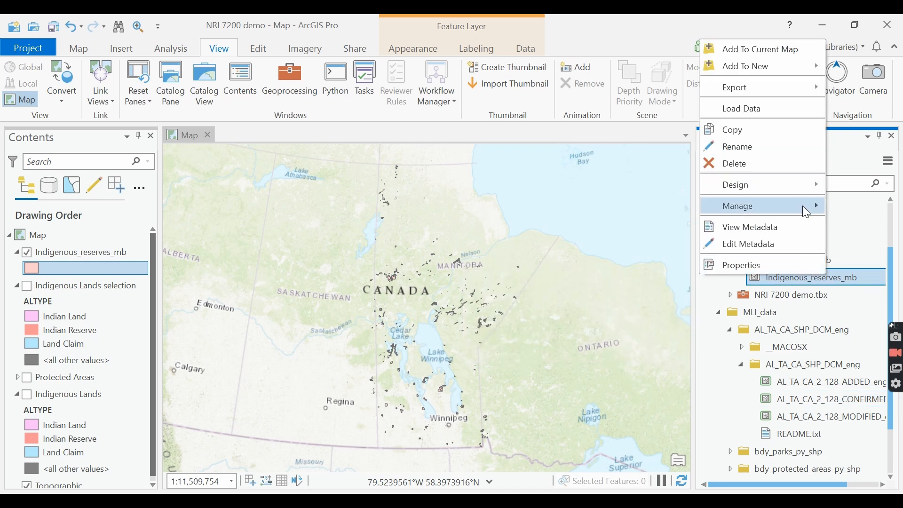
mouse_move(803, 207)
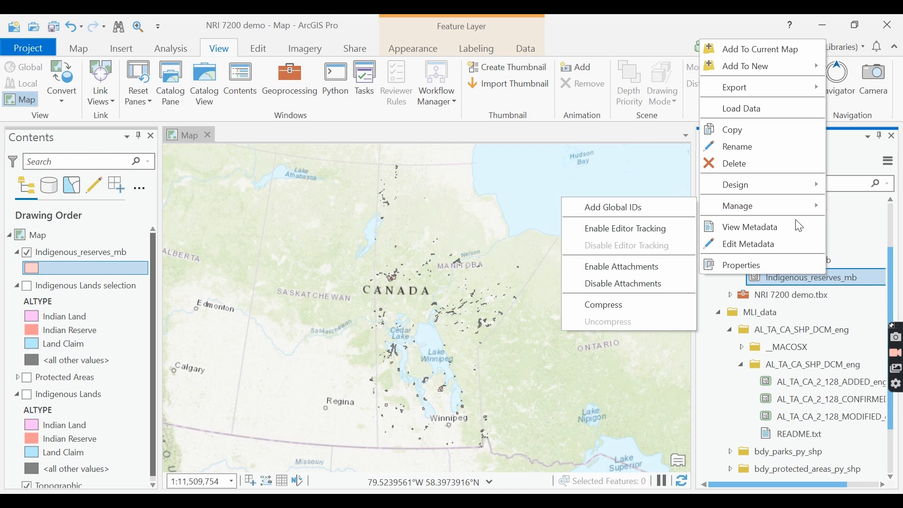
click(870, 245)
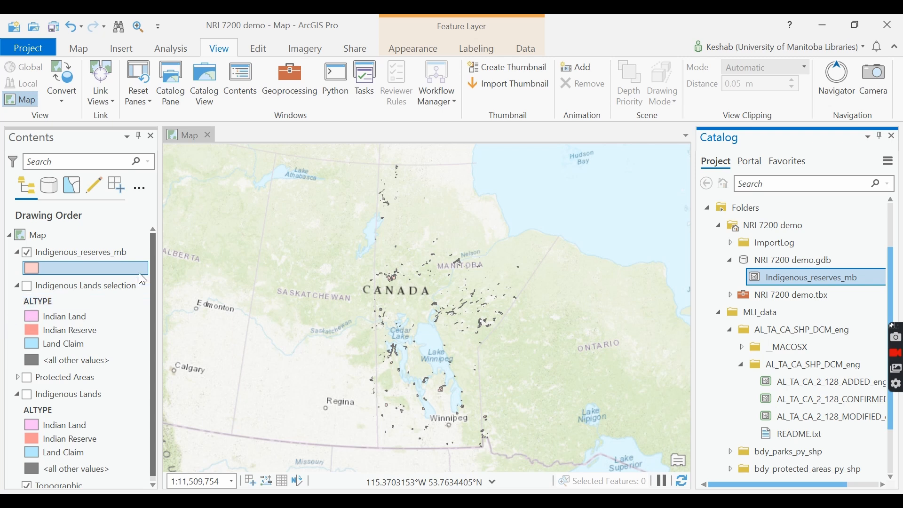
- Turn on the Indigenous Lands selection layer, hide Indigenous_reserves_mb, and remove the selection layer from the map
mouse_move(153, 281)
mouse_down()
mouse_move(152, 318)
mouse_move(152, 275)
mouse_up()
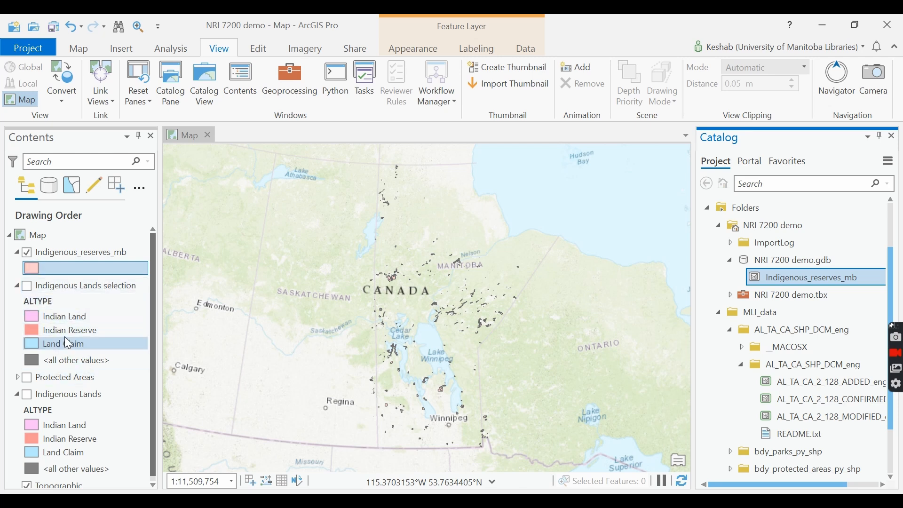
click(27, 286)
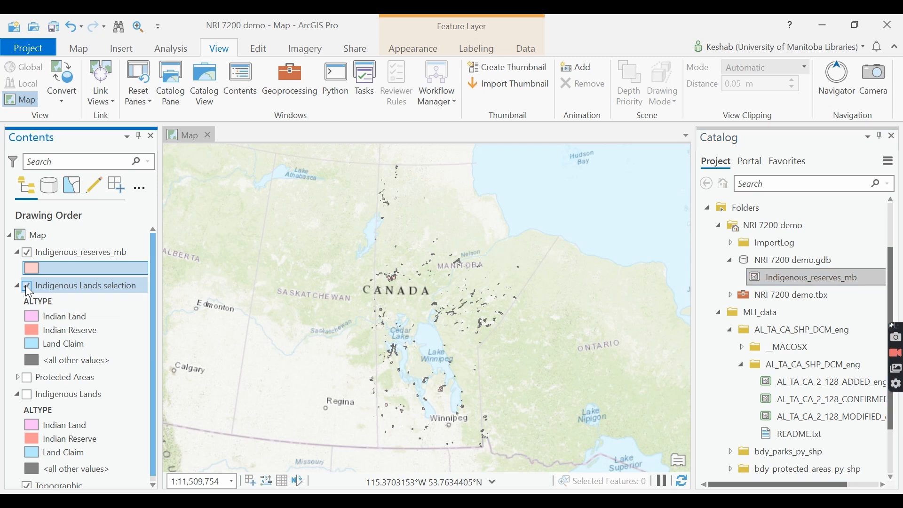
click(27, 253)
right_click(60, 285)
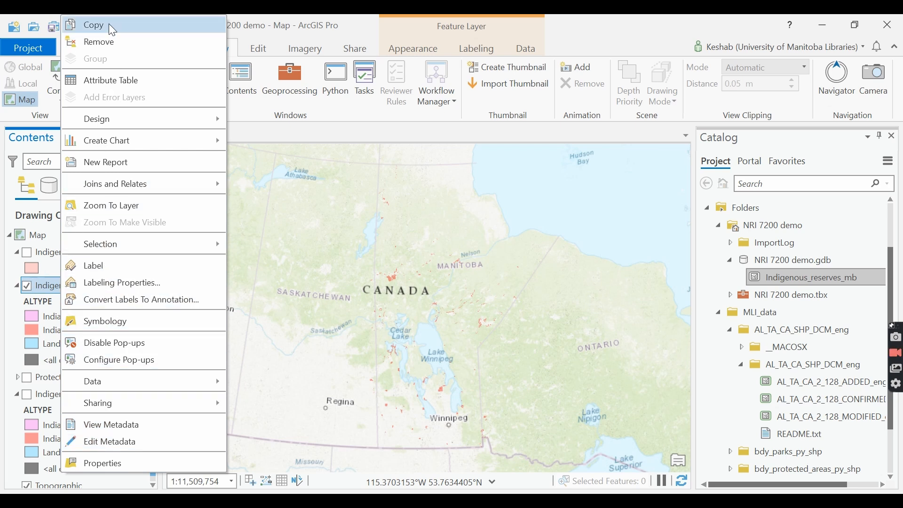
click(103, 43)
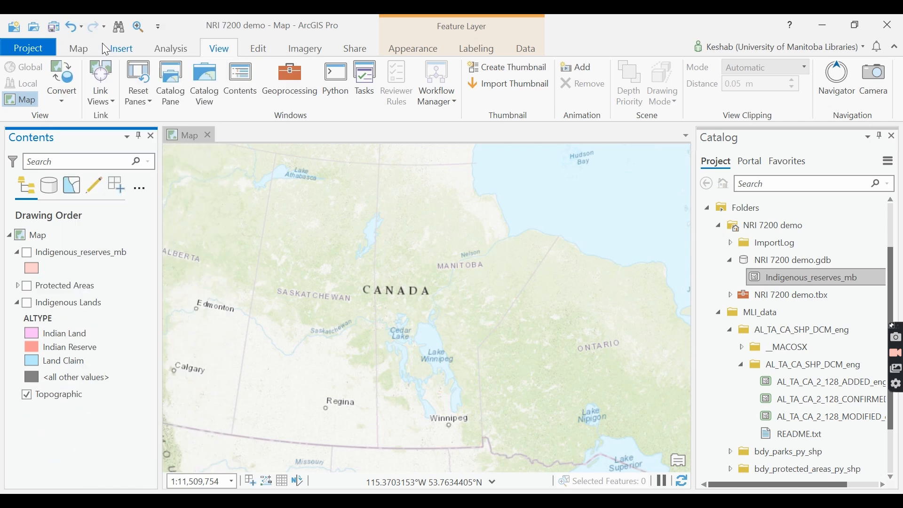
- Remove the Indigenous Lands layer from the map, and turn on the Indigenous_reserves_mb and Protected Areas layers
click(45, 320)
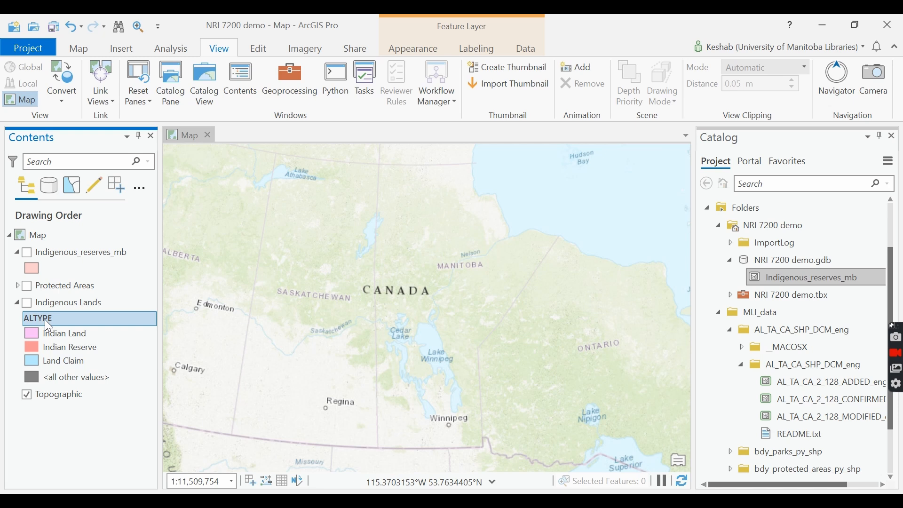
right_click(44, 320)
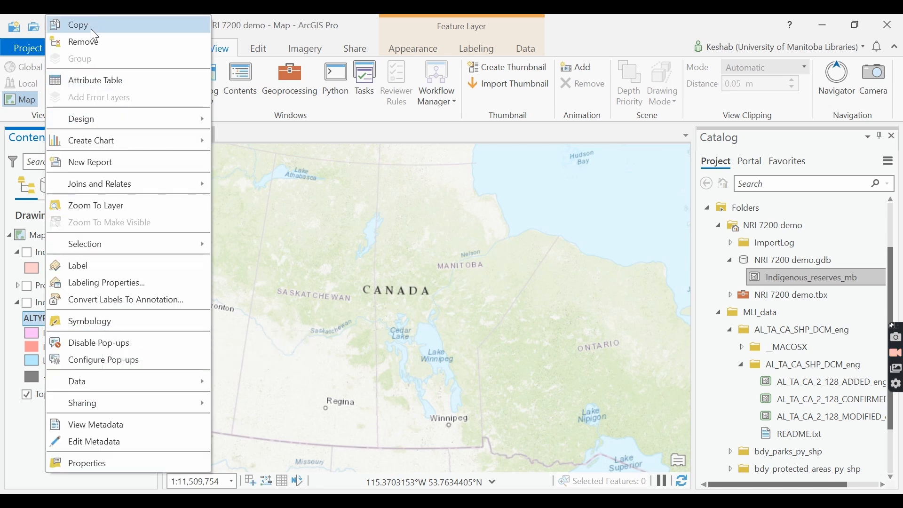
click(94, 42)
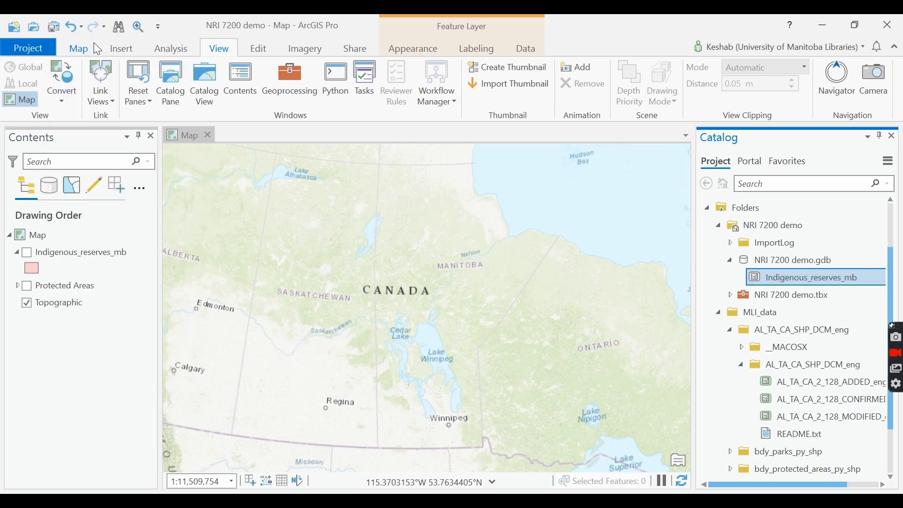
click(75, 346)
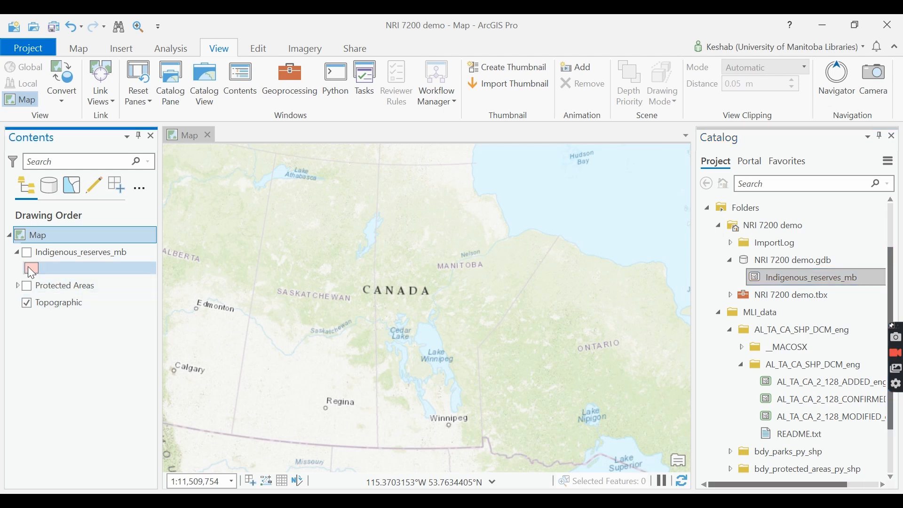
click(27, 253)
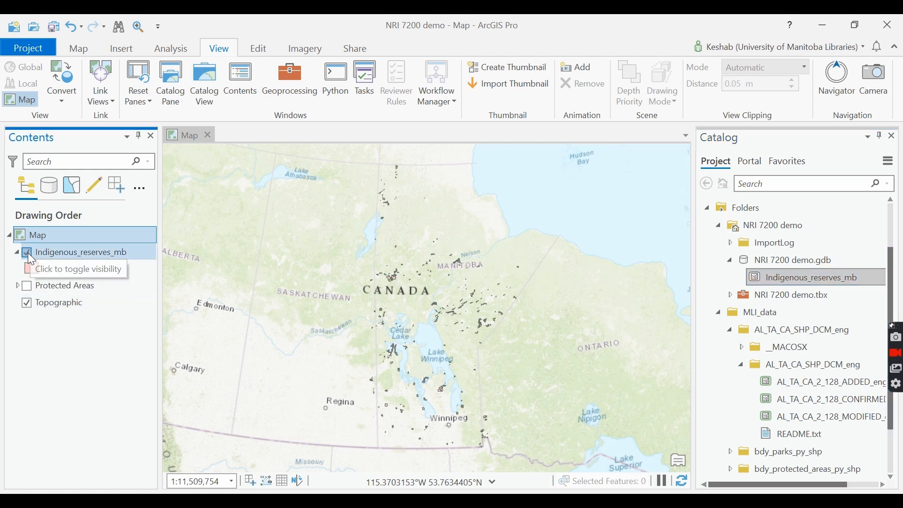
click(26, 286)
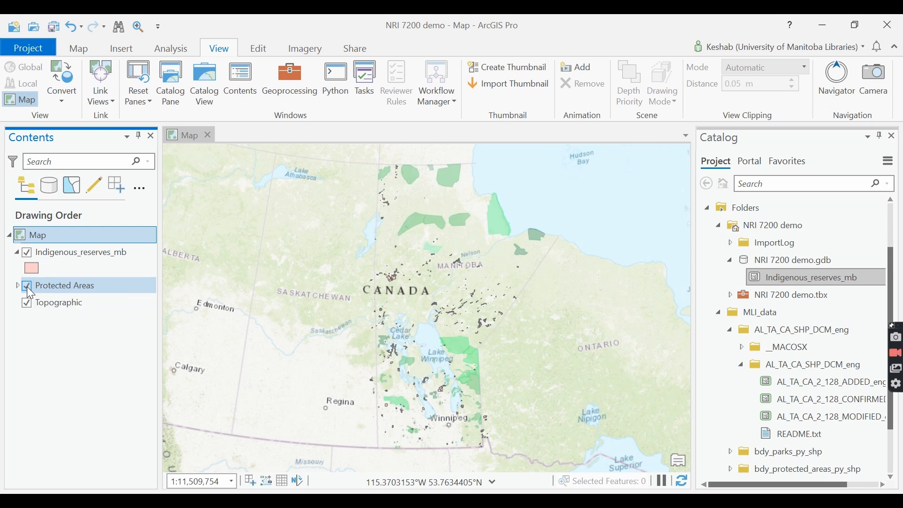
- Rename the Indigenous_reserves_mb map layer to Indigenous Reserves
click(78, 254)
click(77, 253)
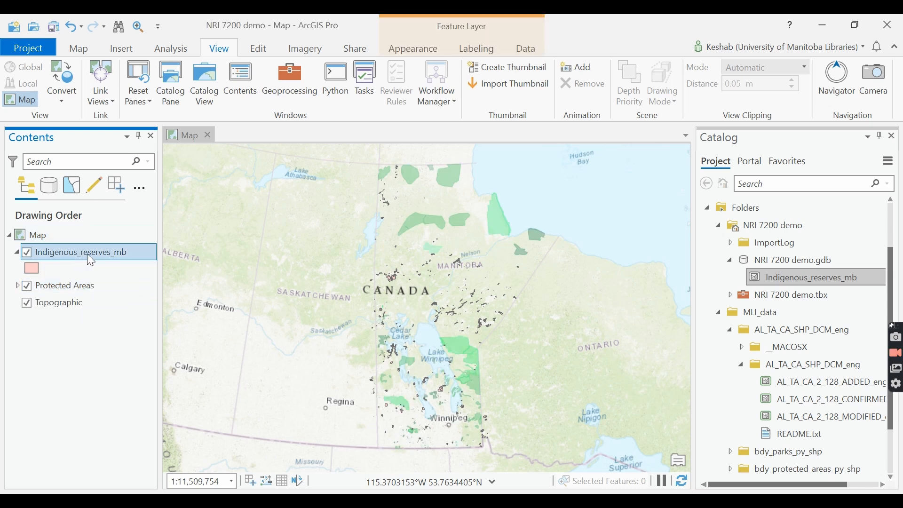
click(89, 253)
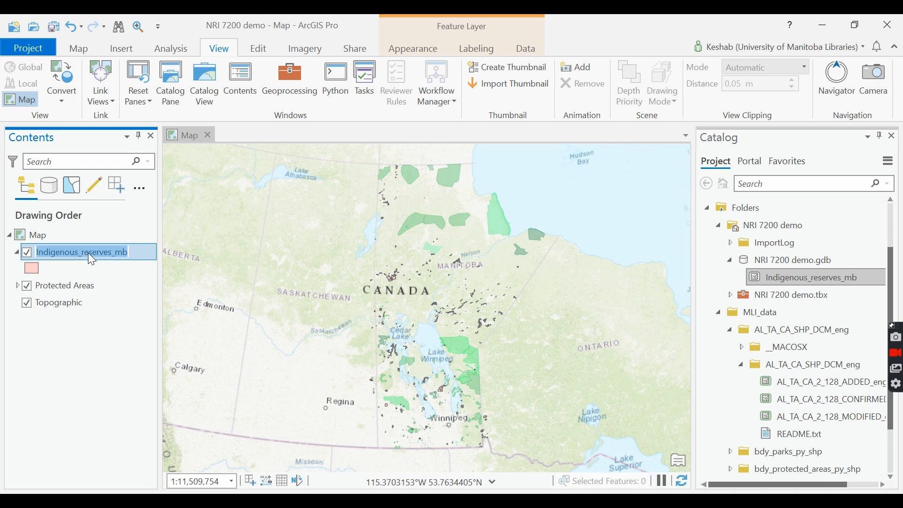
text(Indigenou)
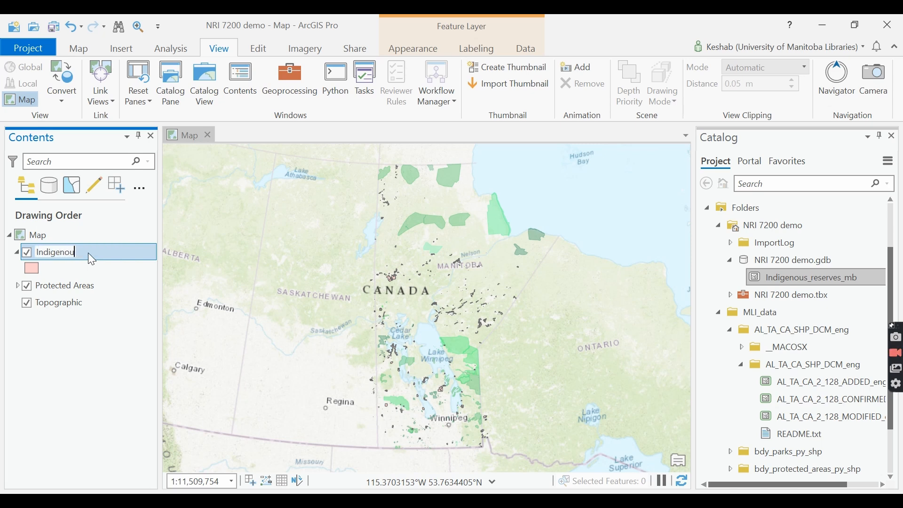
text(s Reserves)
key(Return)
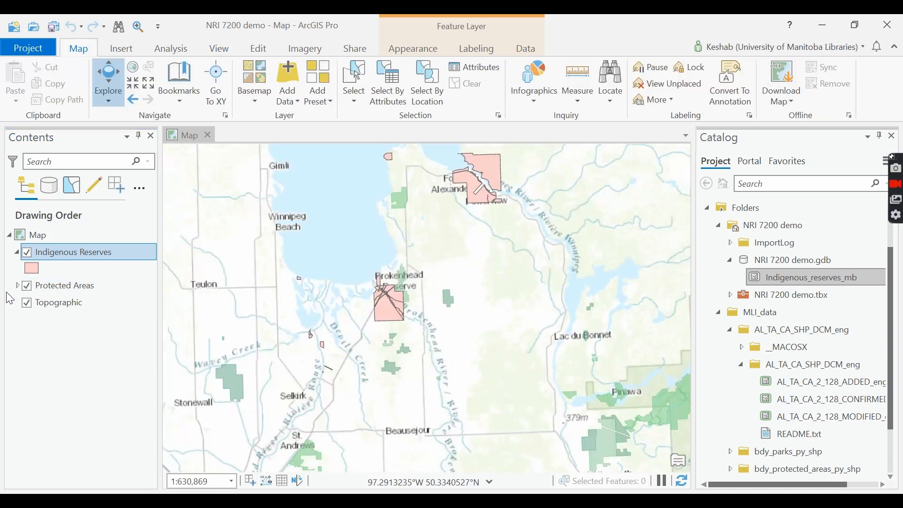
- Hide the Protected Areas layer and select the Brokenhead reserve by sketching a selection polygon around it
click(26, 286)
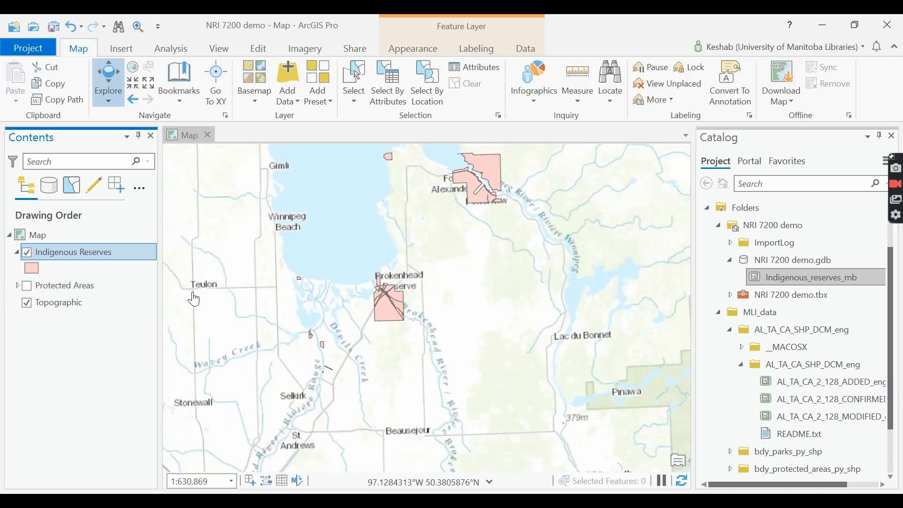
click(355, 100)
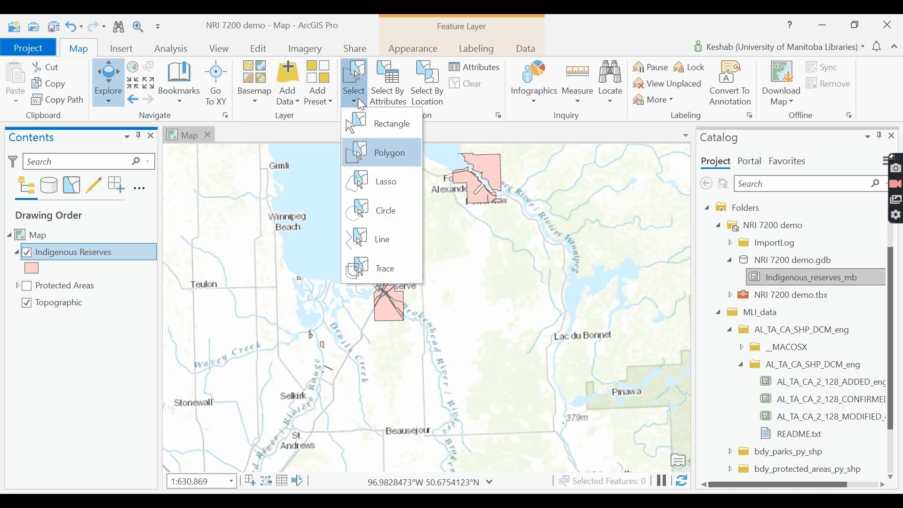
click(382, 153)
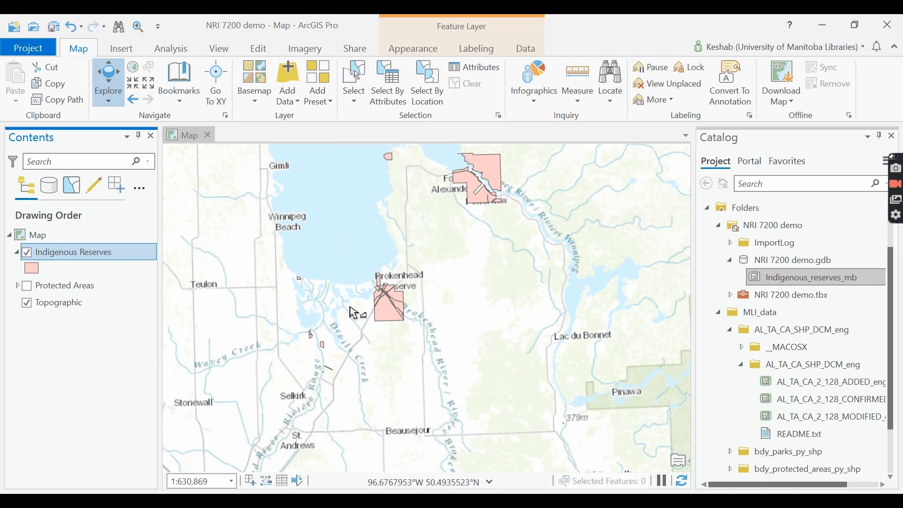
click(365, 263)
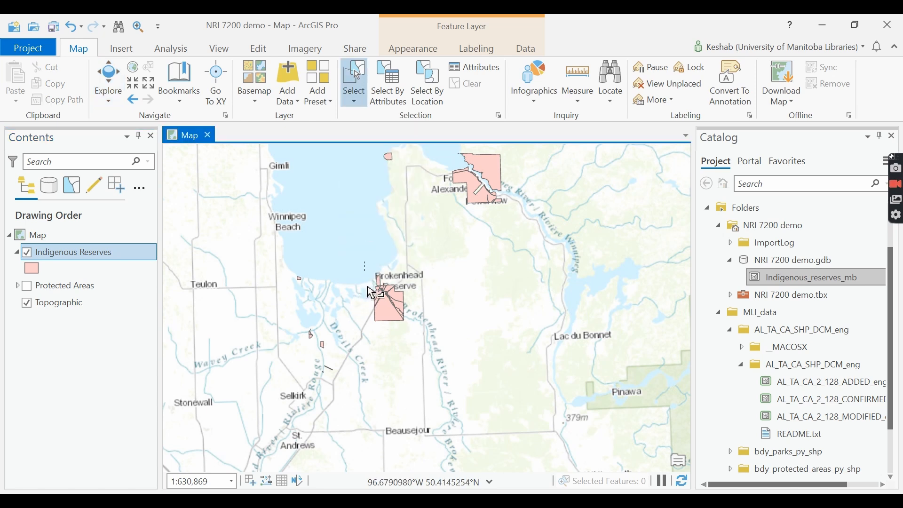
click(366, 330)
click(420, 336)
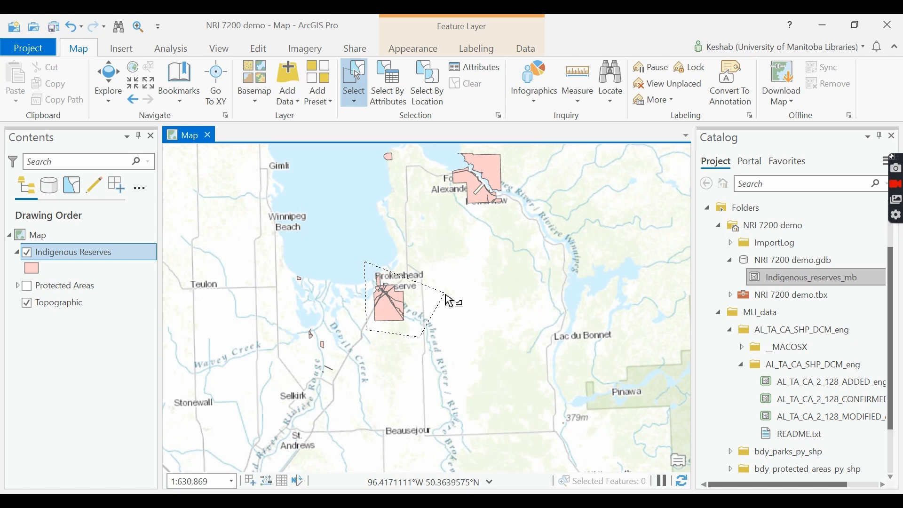
click(444, 295)
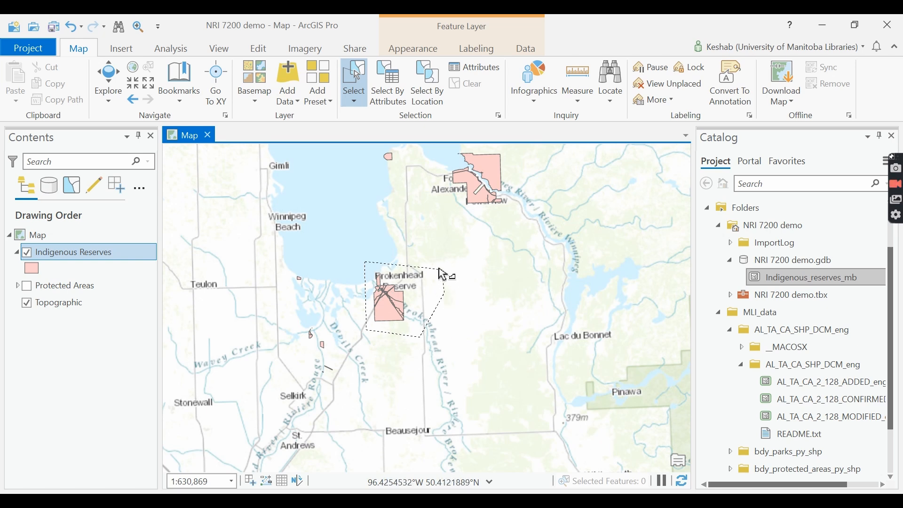
double_click(386, 260)
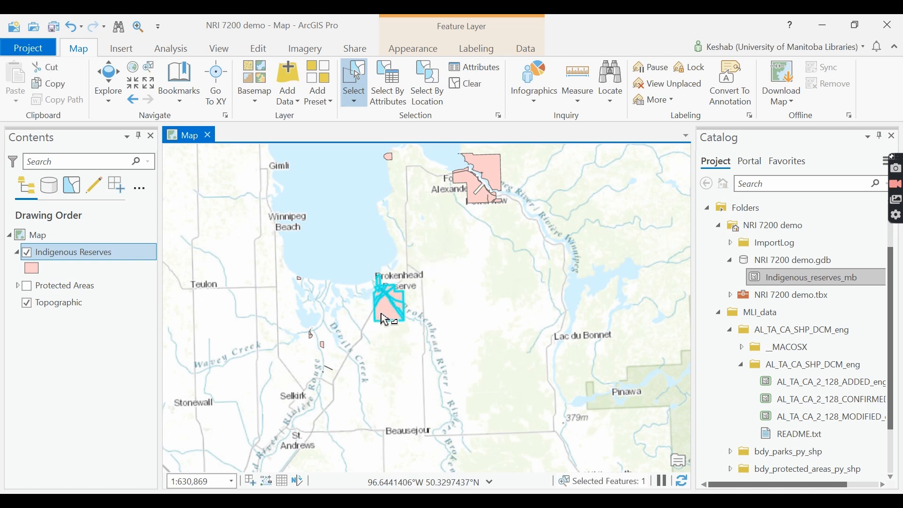
- Try to export the selected reserve from Indigenous Reserves to NRI 7200 demo.gdb as Brokenhead Ojibway Nation, and check the run's details
right_click(75, 252)
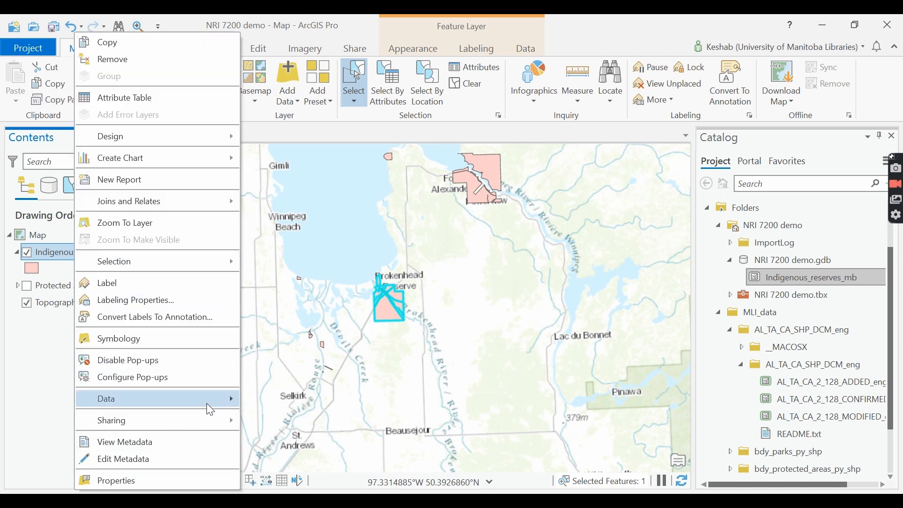
mouse_move(211, 409)
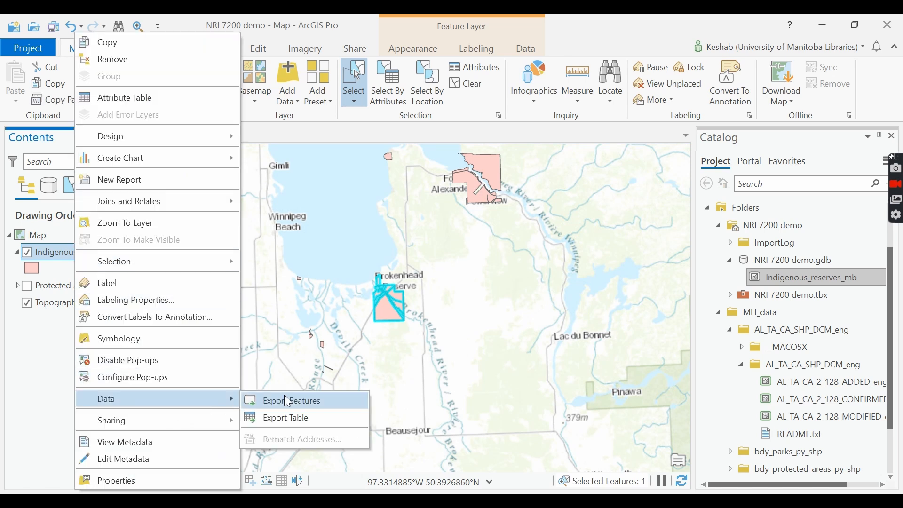
click(300, 402)
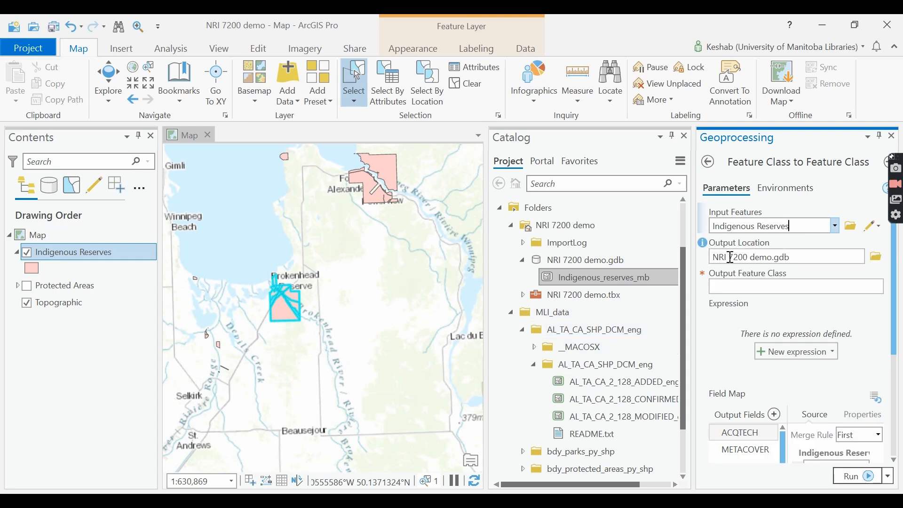
click(768, 289)
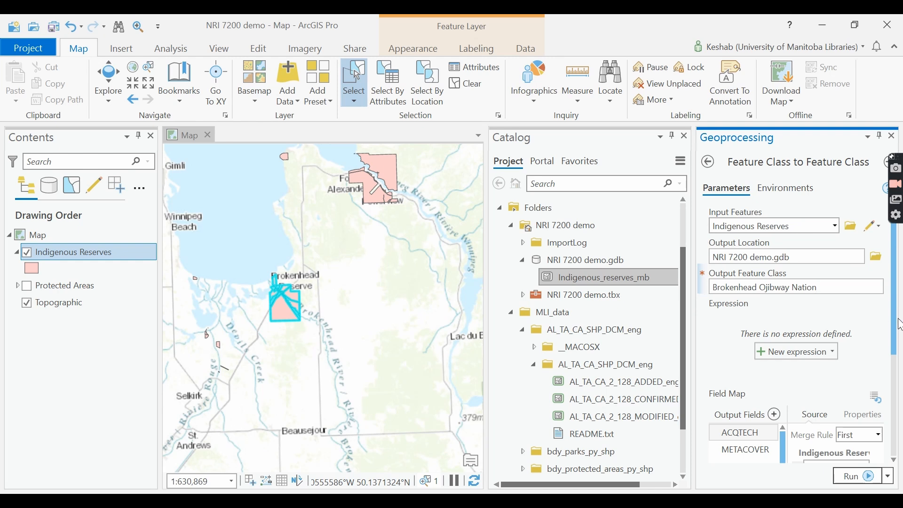
scroll(897, 313, down, 5)
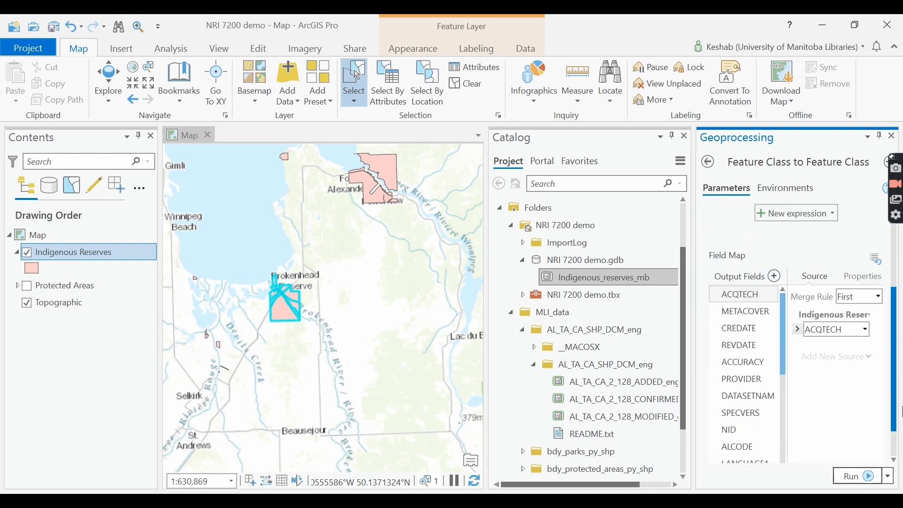
click(849, 476)
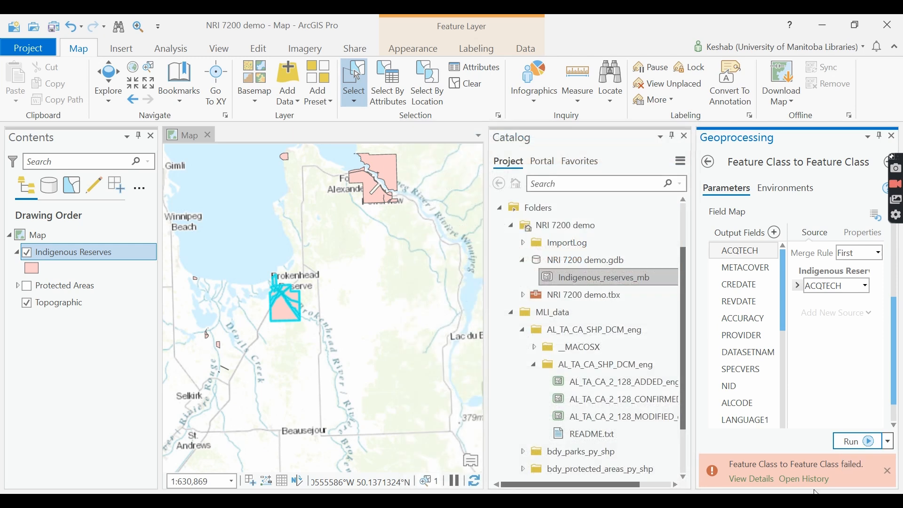
click(752, 478)
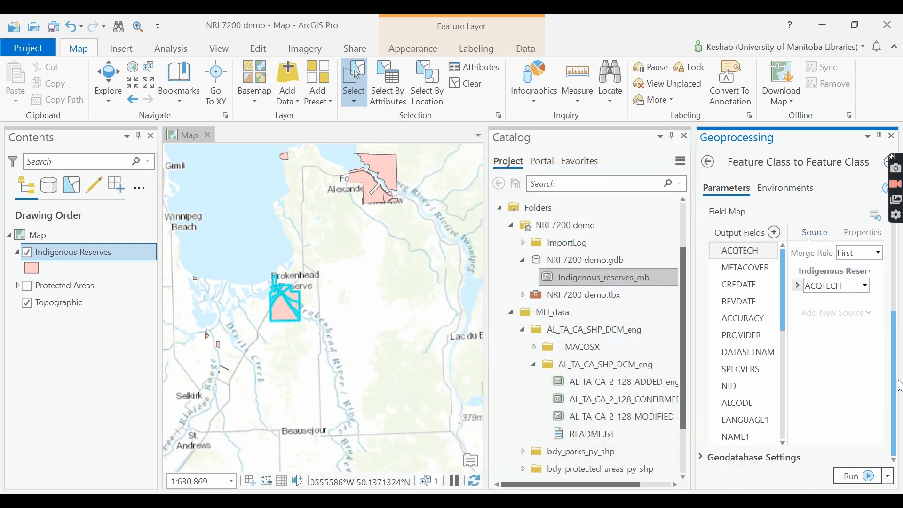
- Change the output feature class name to Brokenhead_Ojibway_Nation and run the export again
drag(898, 386, 896, 301)
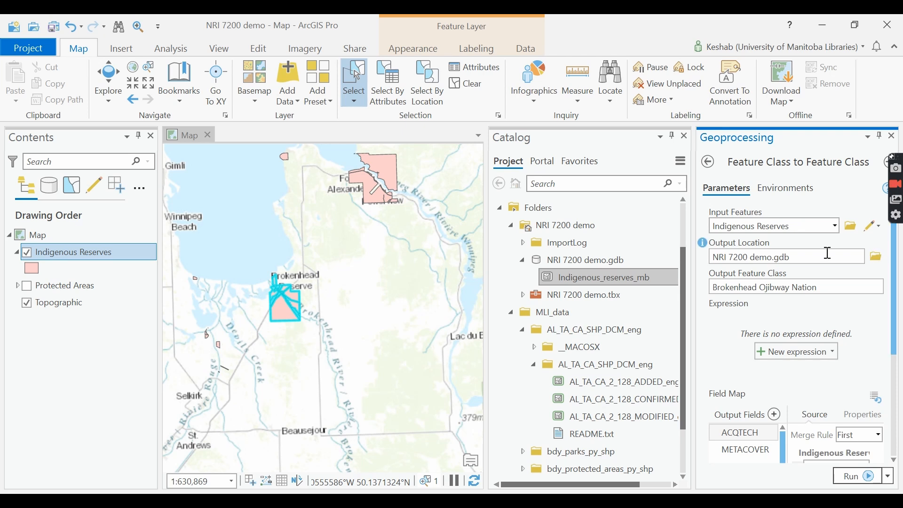
drag(833, 288, 758, 289)
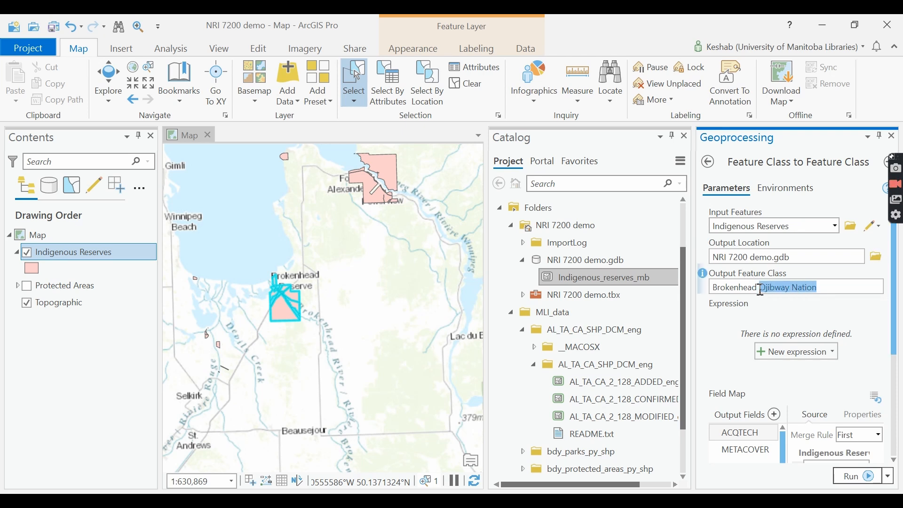
click(761, 289)
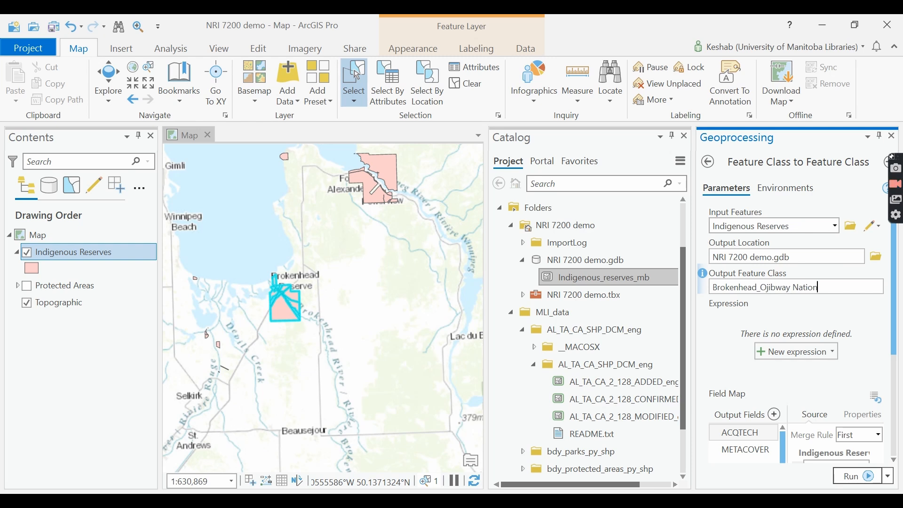
key(BackSpace)
text(_)
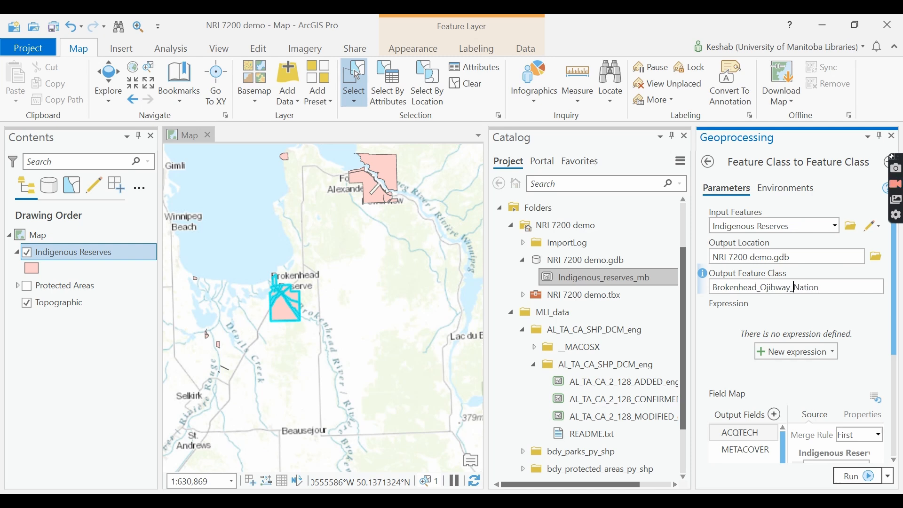
click(856, 472)
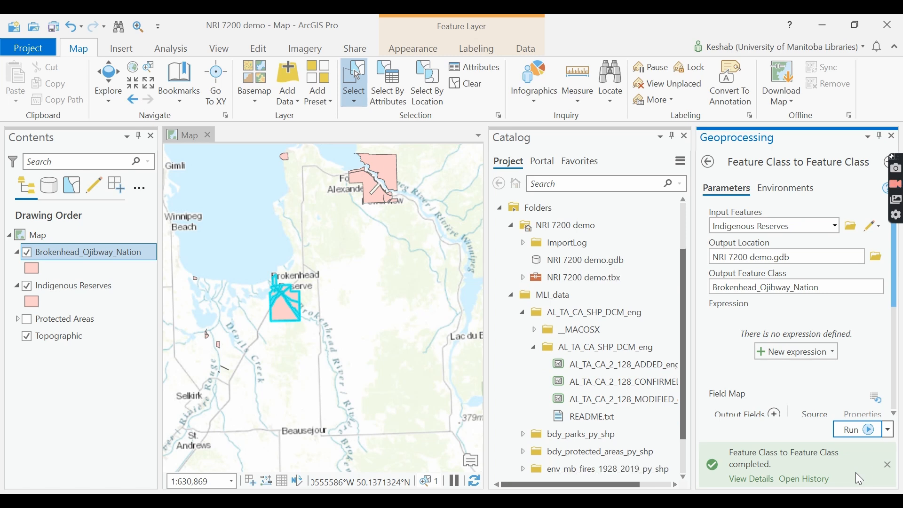
- Review the completed export's details, and close the Geoprocessing and Catalog panes
mouse_move(856, 472)
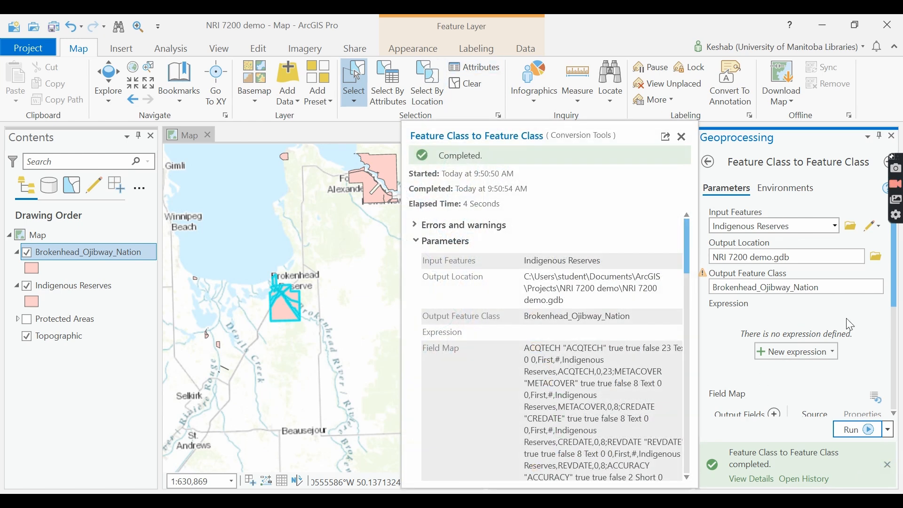
click(892, 136)
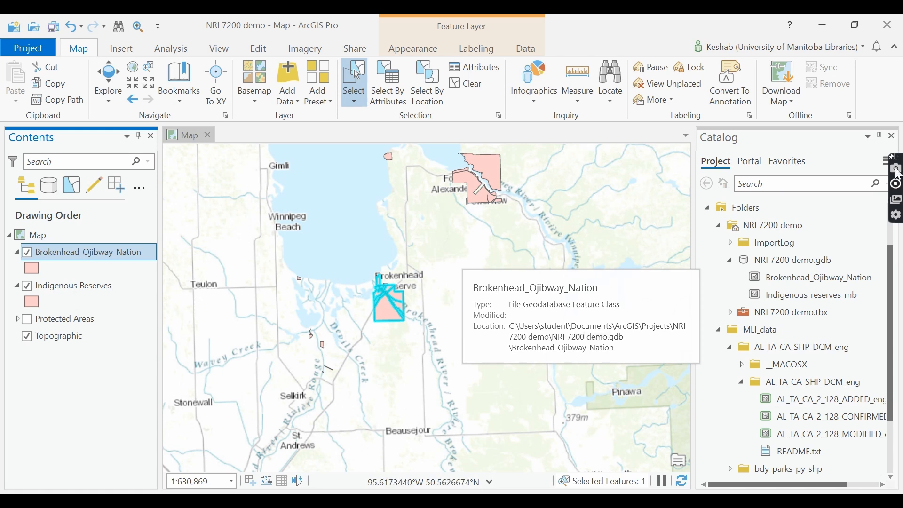
click(891, 137)
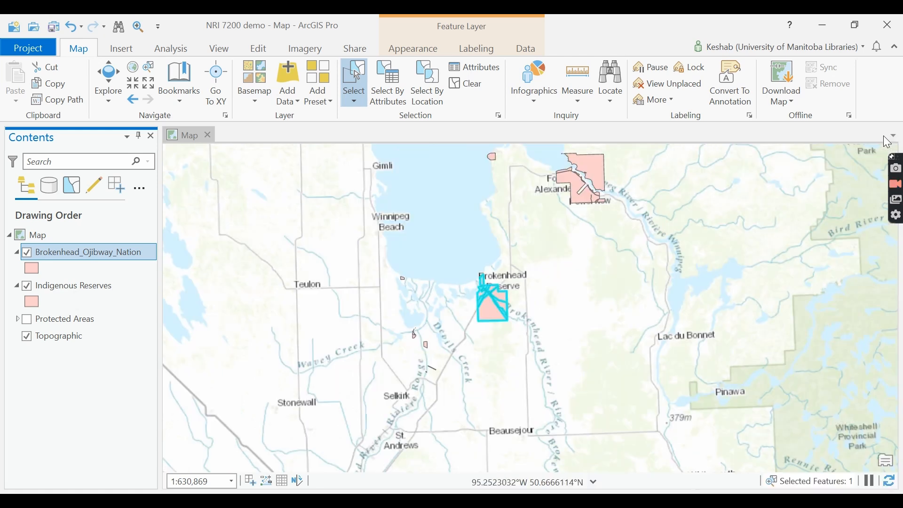
- Turn off the Indigenous Reserves layer, clear the map's feature selection and return to the Explore tool
click(27, 285)
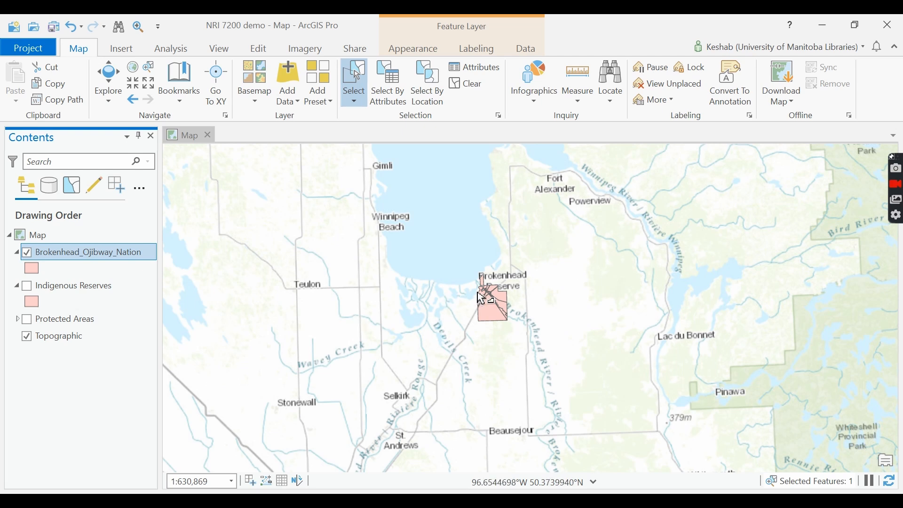
click(463, 84)
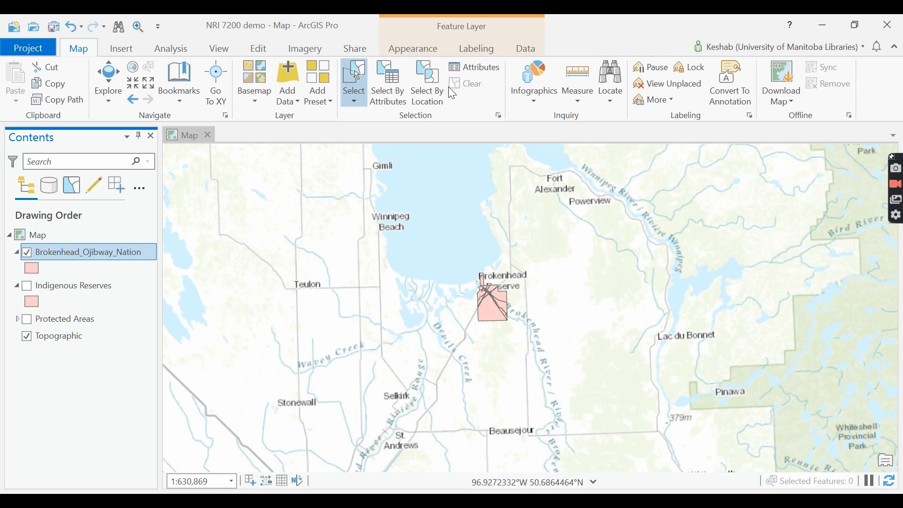
click(109, 77)
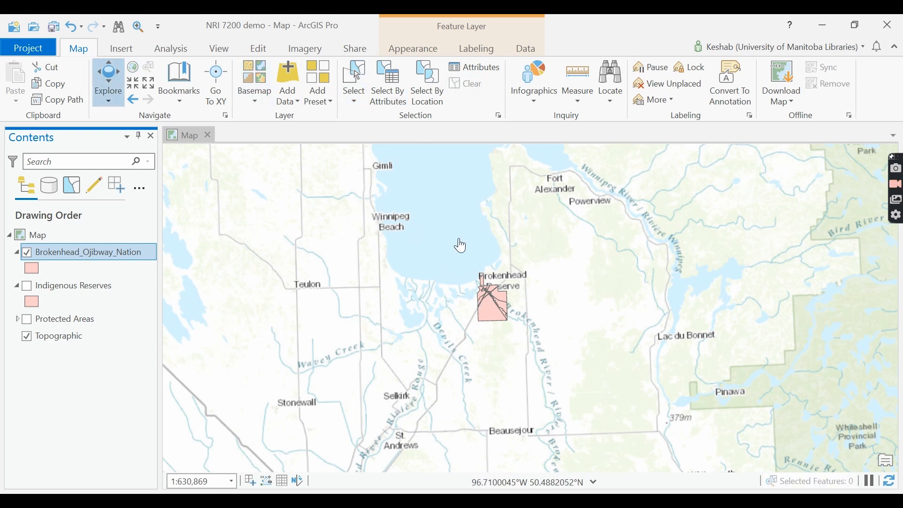
- Turn on the Indigenous Reserves and Protected Areas layers alongside Brokenhead_Ojibway_Nation
drag(457, 246, 489, 296)
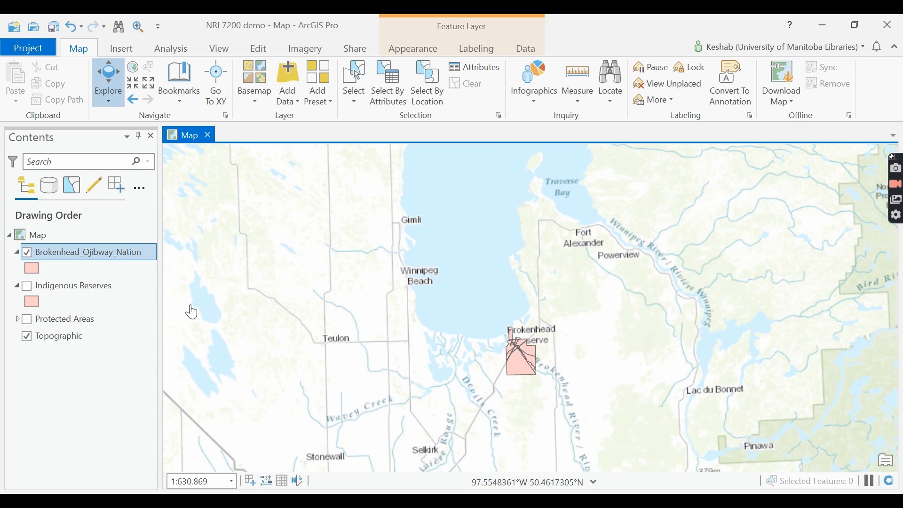
click(29, 285)
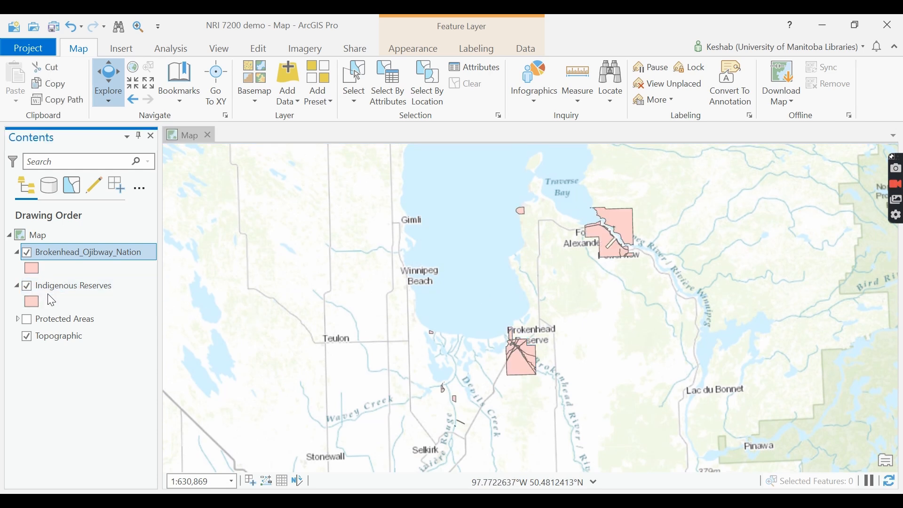
click(26, 285)
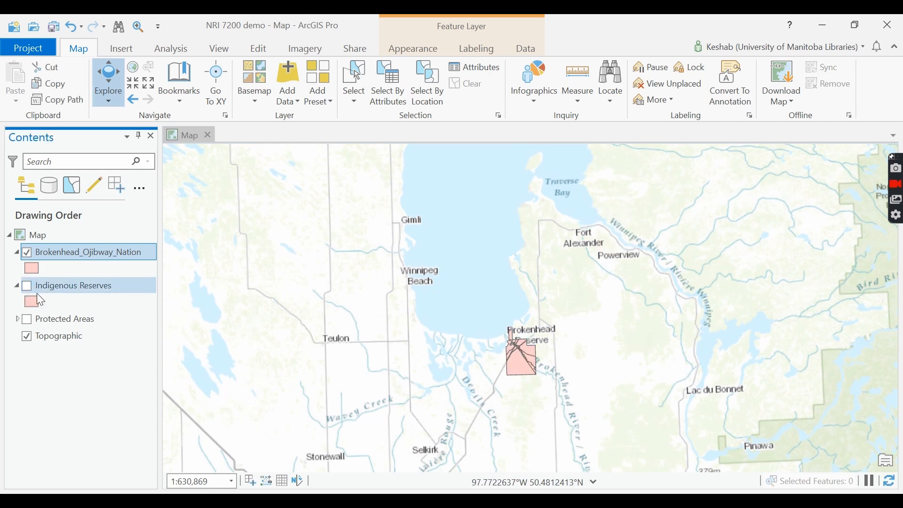
click(29, 320)
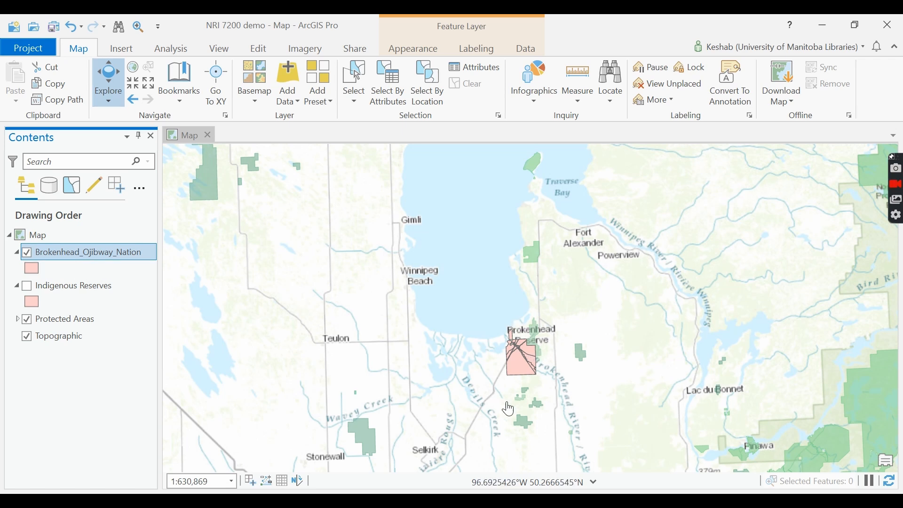
click(27, 287)
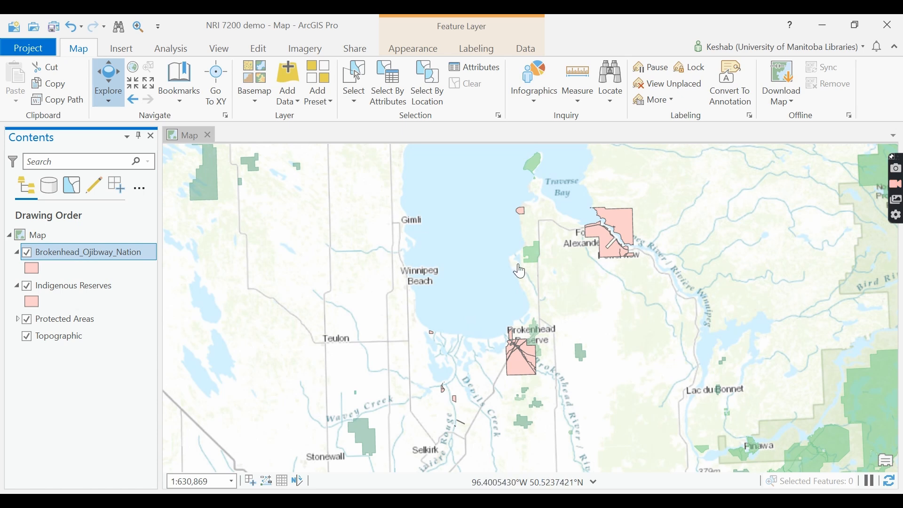
scroll(502, 266, down, 1)
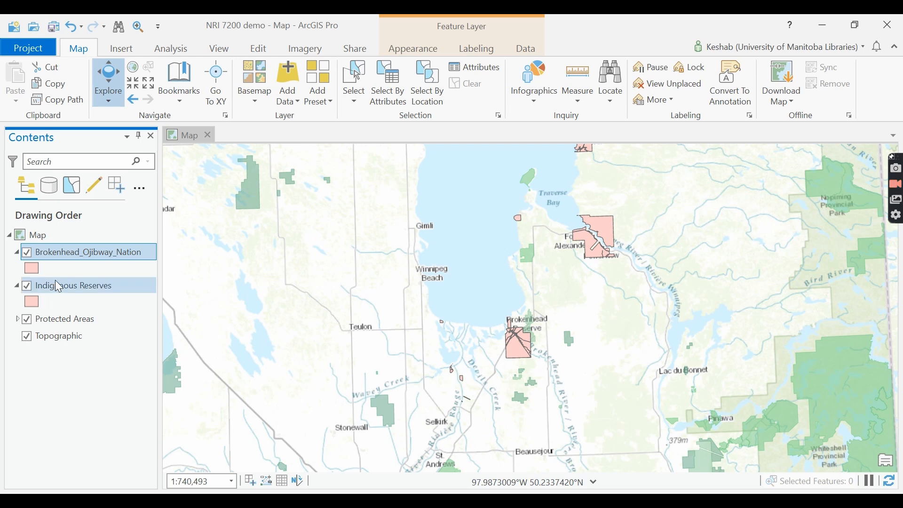
- Change the Brokenhead_Ojibway_Nation polygon fill to dark orange-brown (A83800) and apply it
click(33, 268)
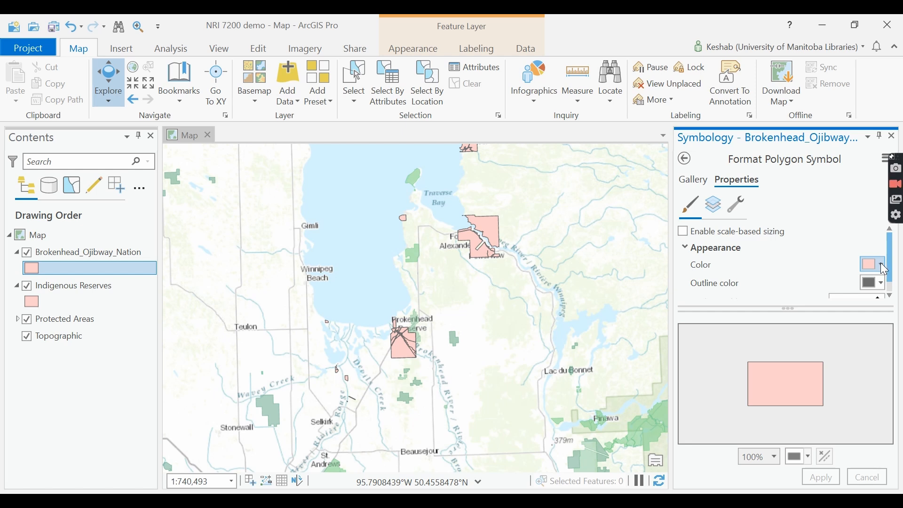
click(883, 266)
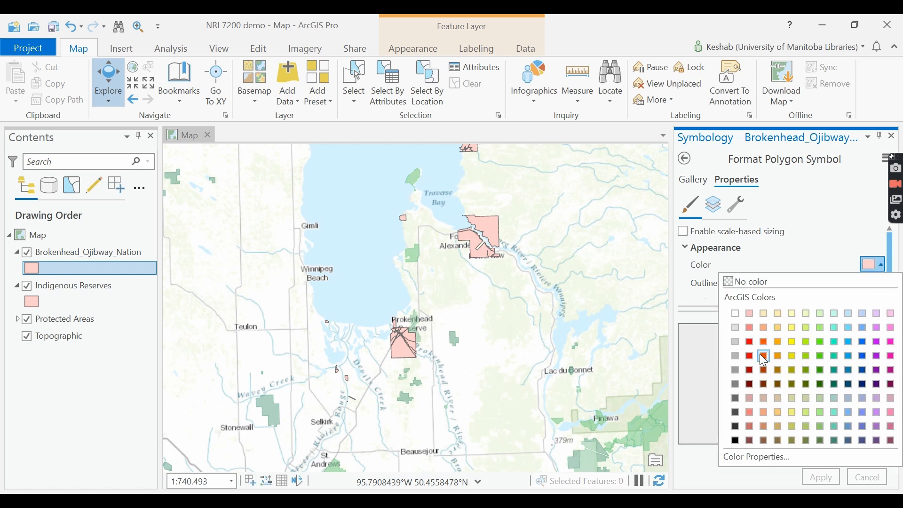
click(765, 371)
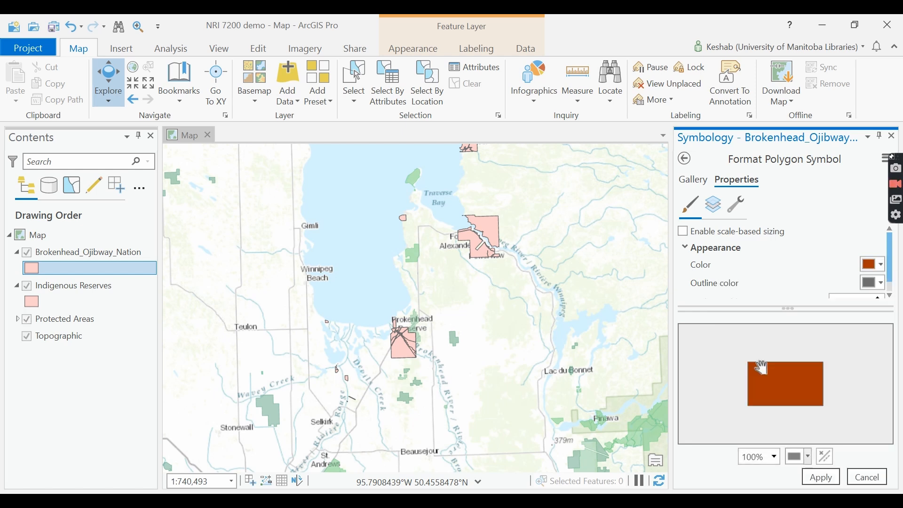
click(830, 481)
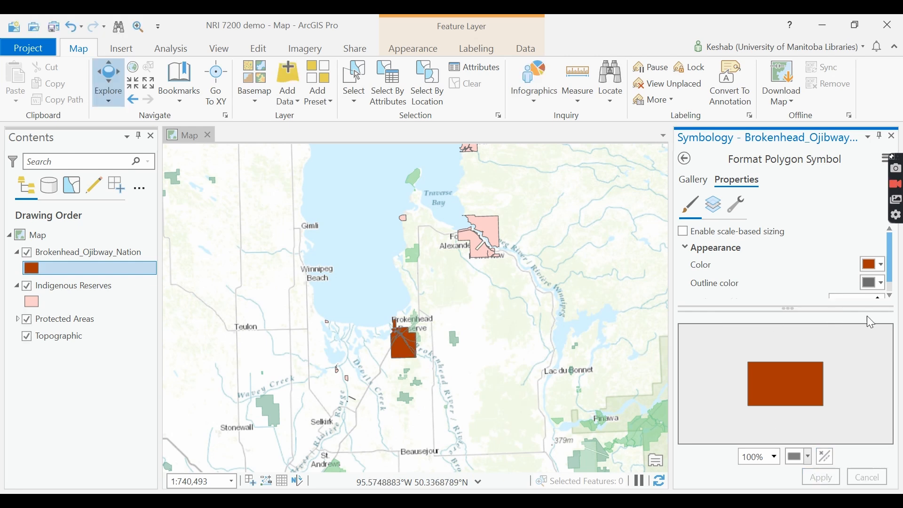
- Make the Brokenhead_Ojibway_Nation fill color partly transparent in the Color Editor and apply the symbol change
click(879, 264)
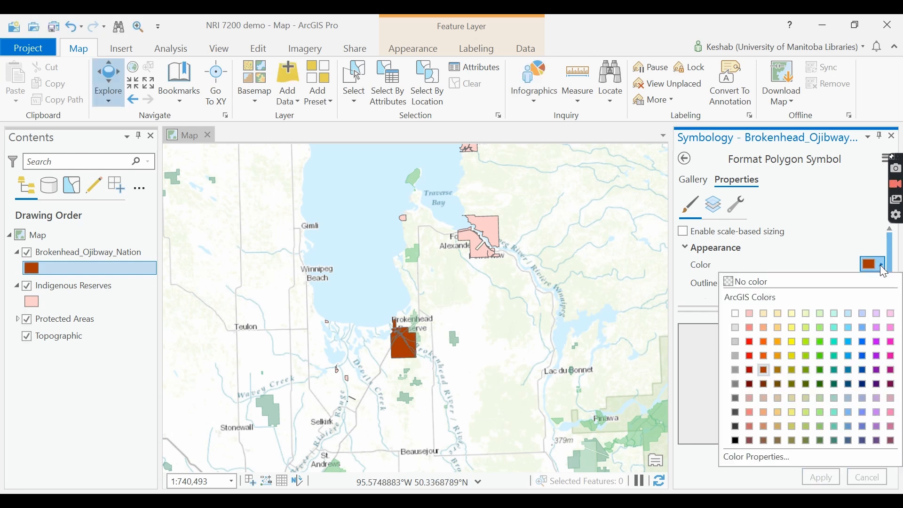
click(756, 459)
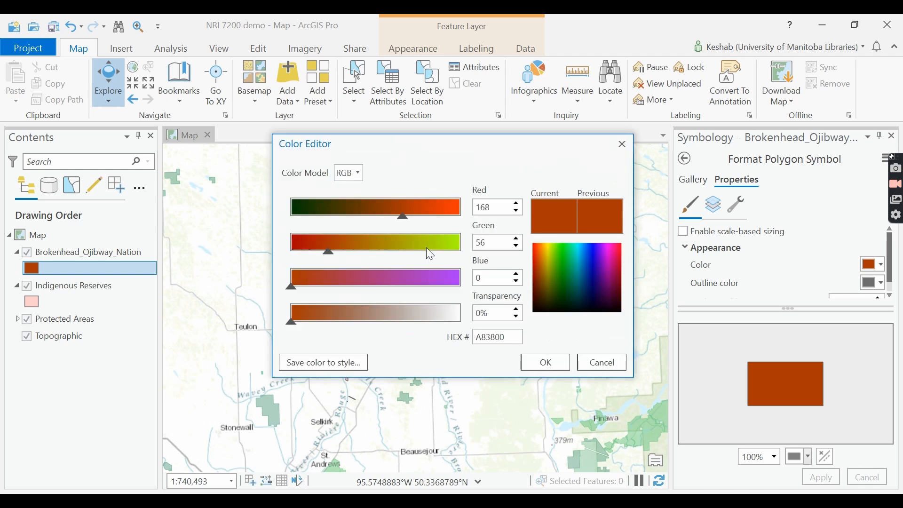
click(479, 314)
text(4)
click(549, 360)
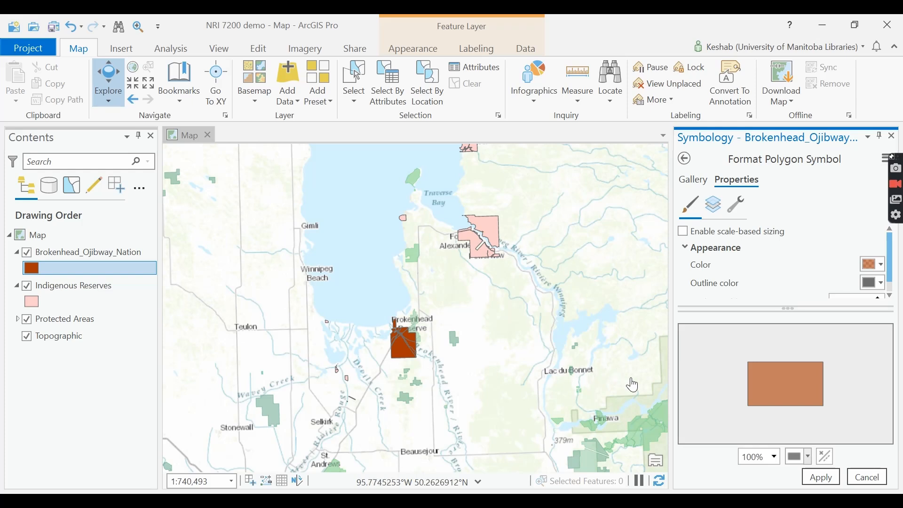
click(821, 477)
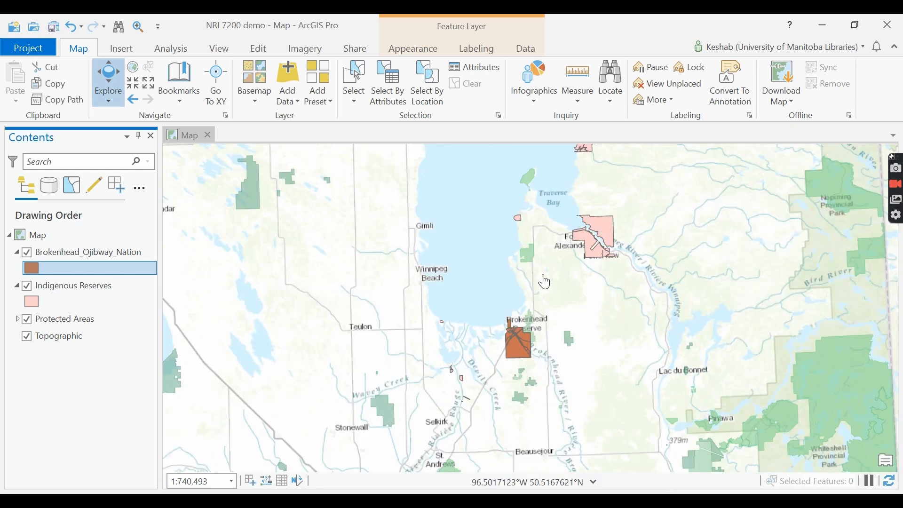
- Examine the layers around Brokenhead, expand the Protected Areas legend classes and check that layer's general properties
drag(545, 282, 476, 274)
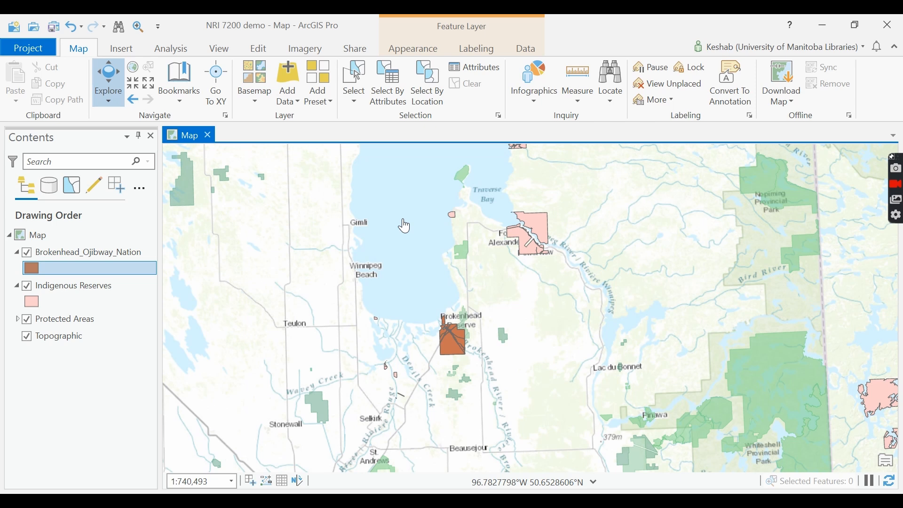
scroll(405, 226, up, 1)
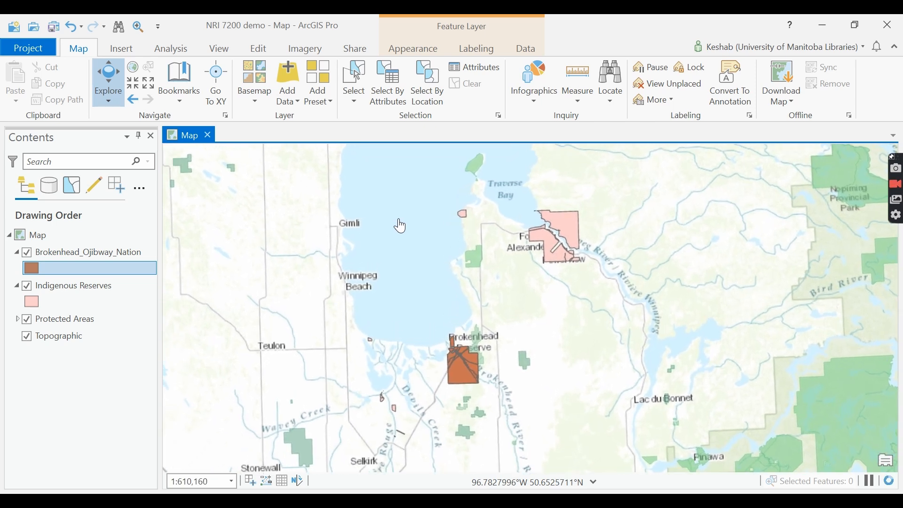
drag(435, 240, 401, 235)
click(29, 302)
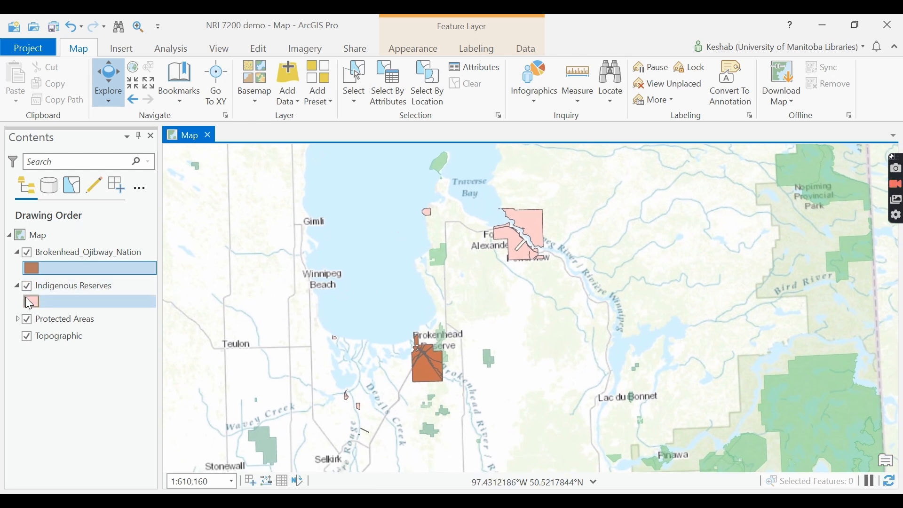
click(19, 321)
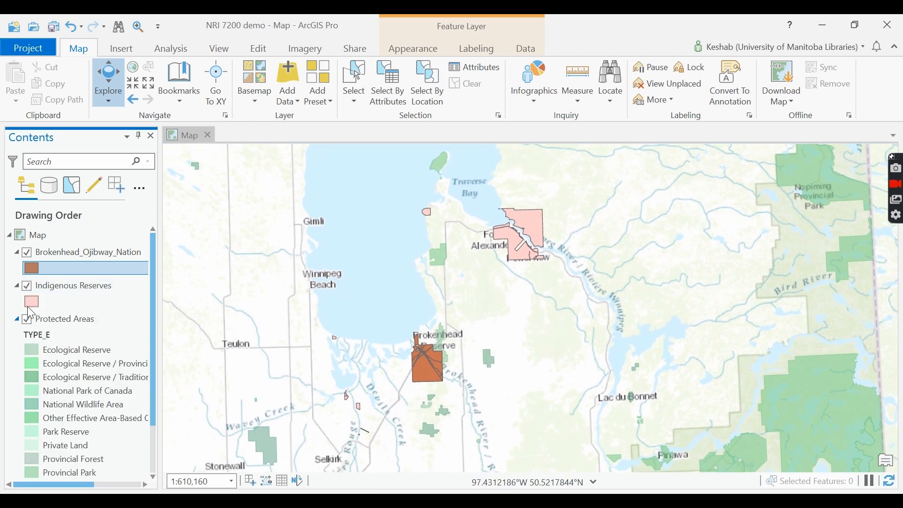
drag(154, 287, 150, 325)
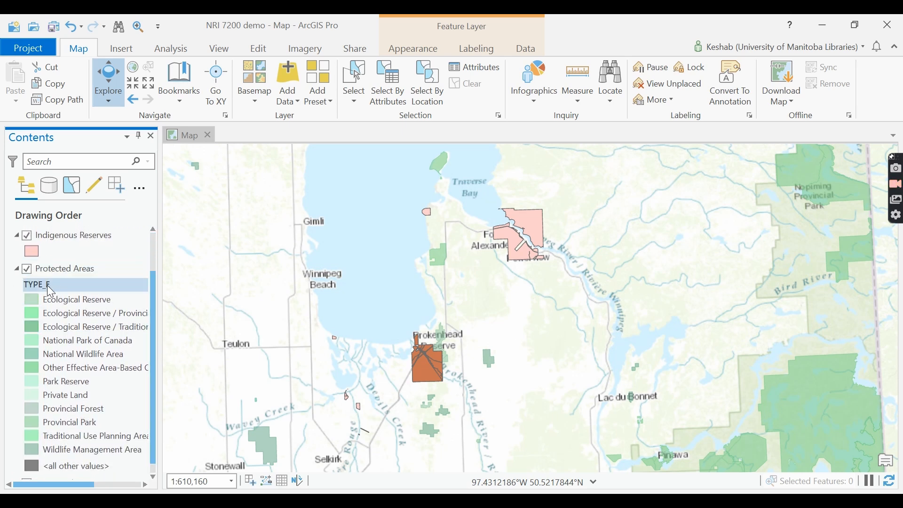
double_click(60, 266)
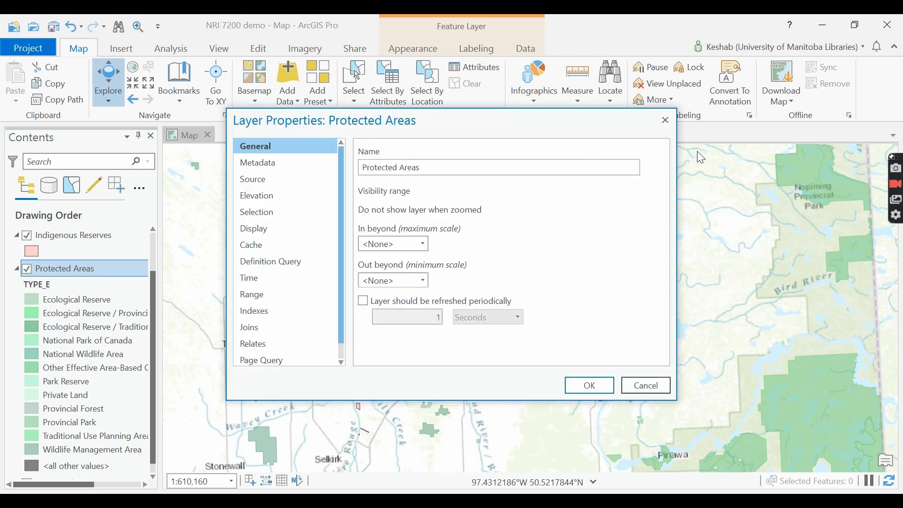
click(666, 120)
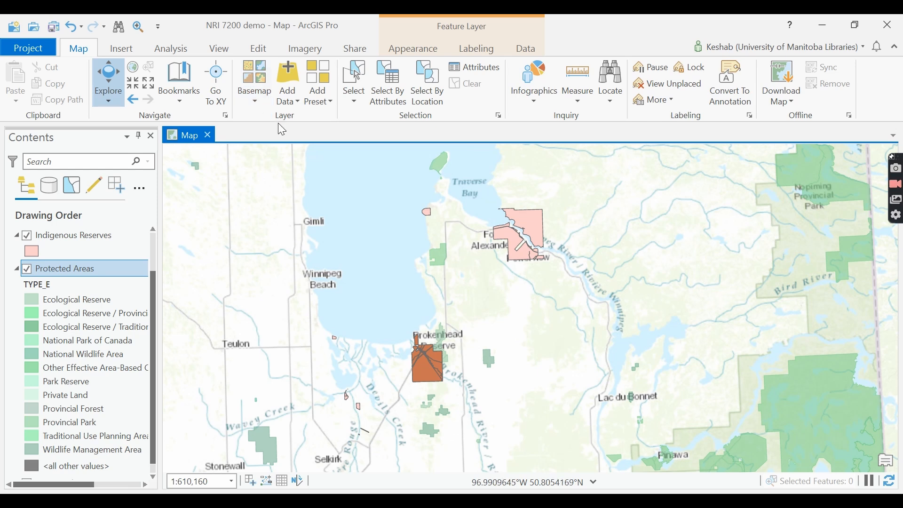
- Switch the map's basemap to Light Gray Canvas and review the layers against it
click(249, 101)
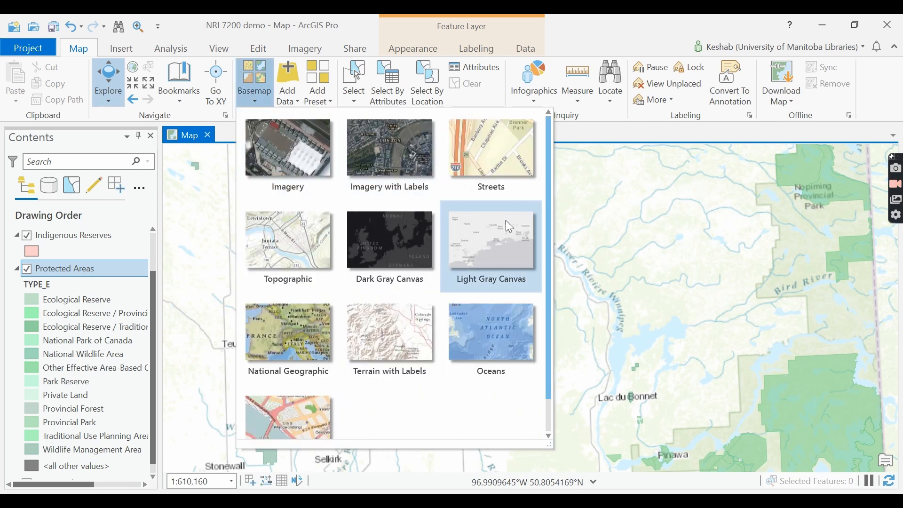
click(509, 237)
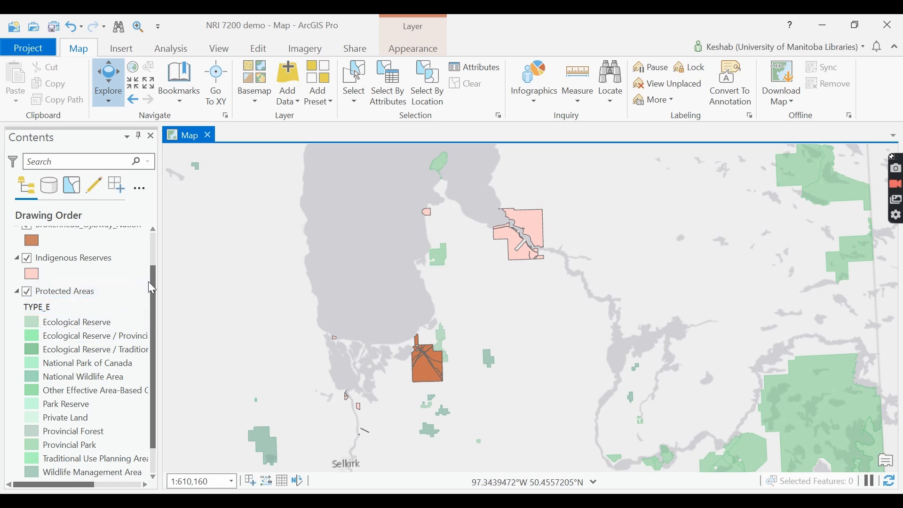
drag(152, 281, 166, 259)
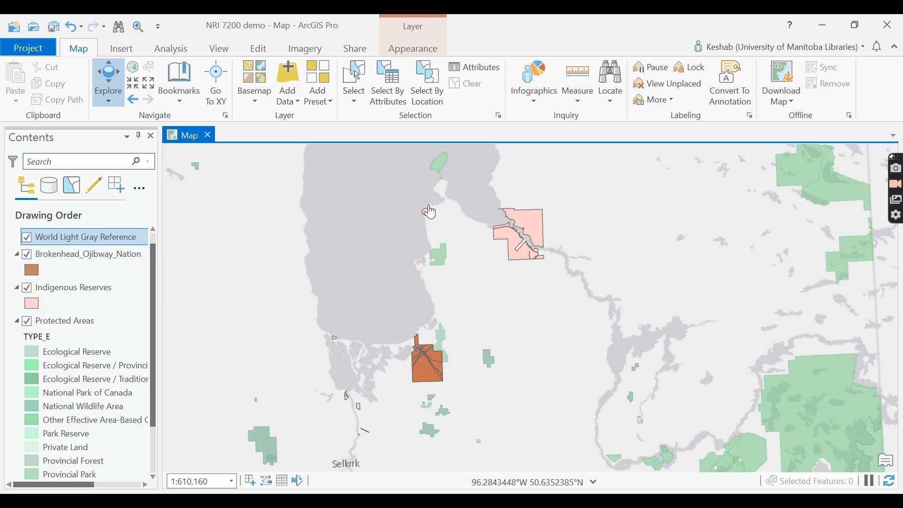
scroll(555, 328, down, 2)
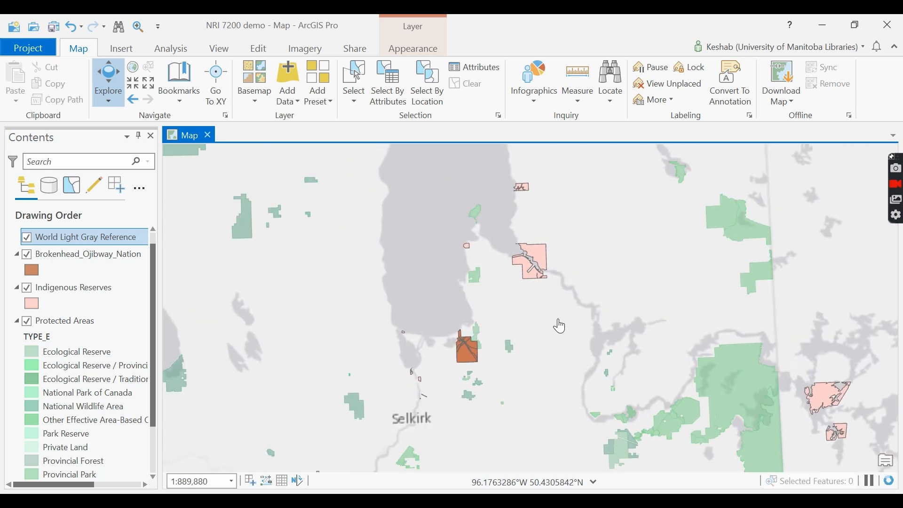
drag(560, 326, 548, 328)
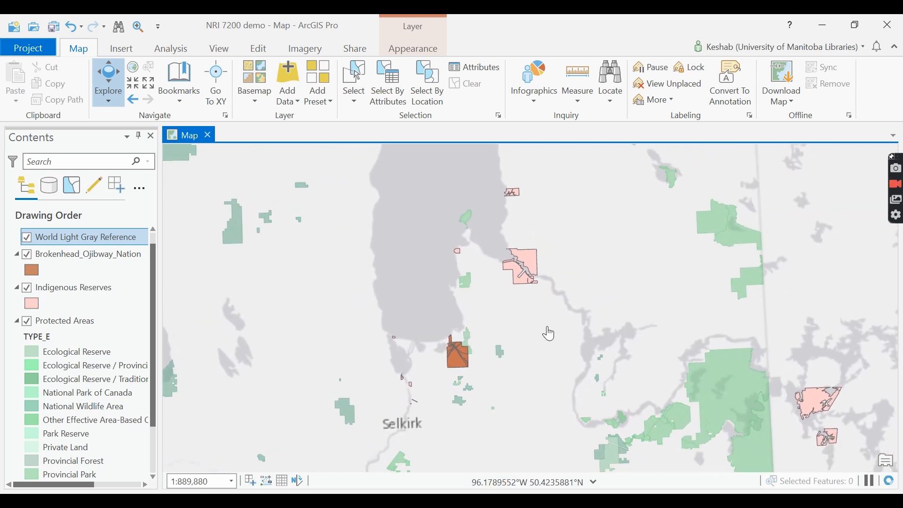